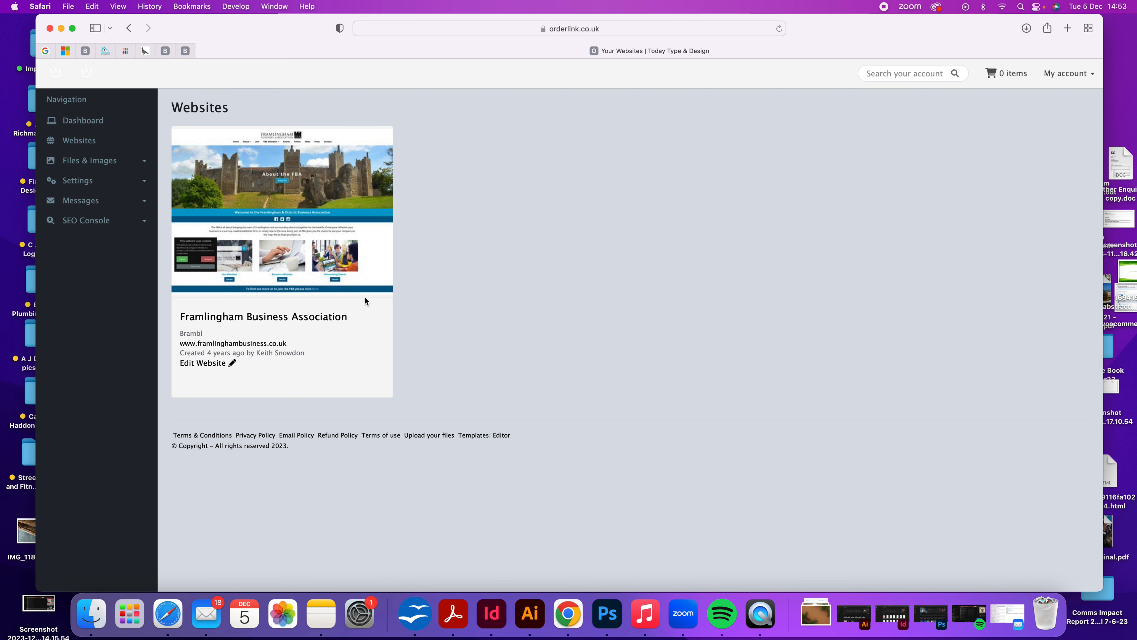
Open the Framlingham Business Association website for editing and place the text cursor after "firm" in the home page's introductory paragraph
click(204, 364)
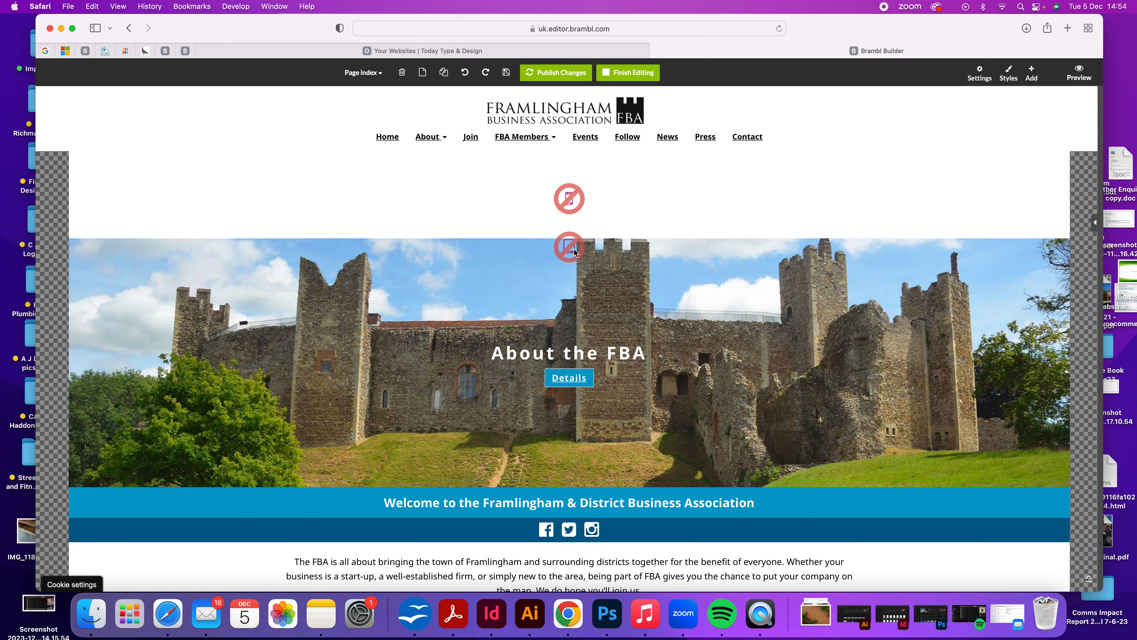
scroll(575, 251, down, 5)
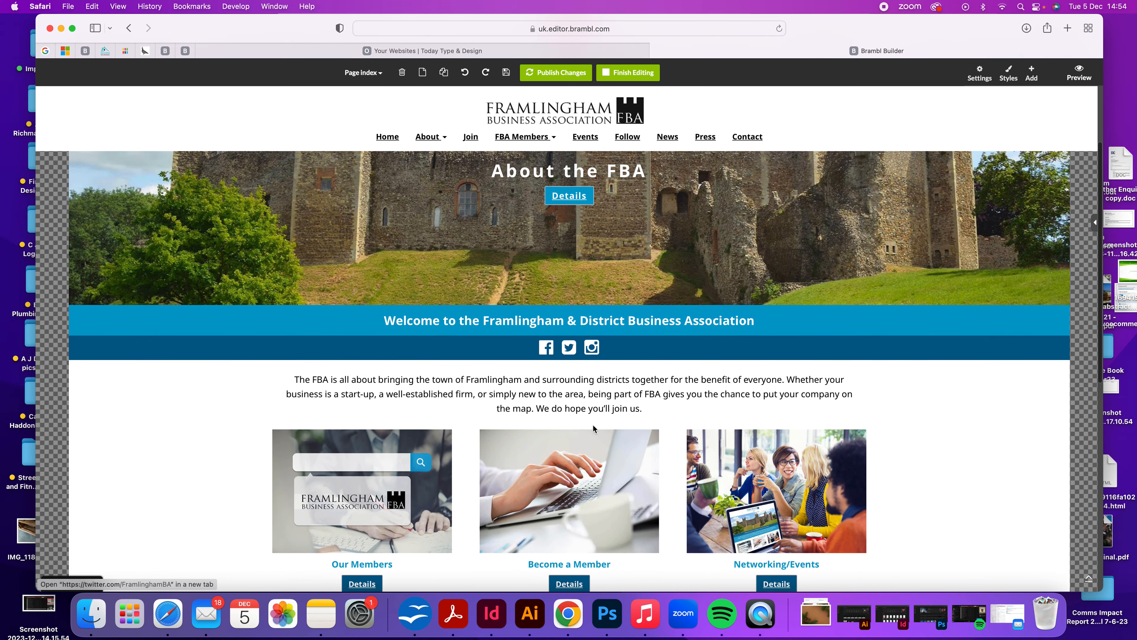
click(591, 399)
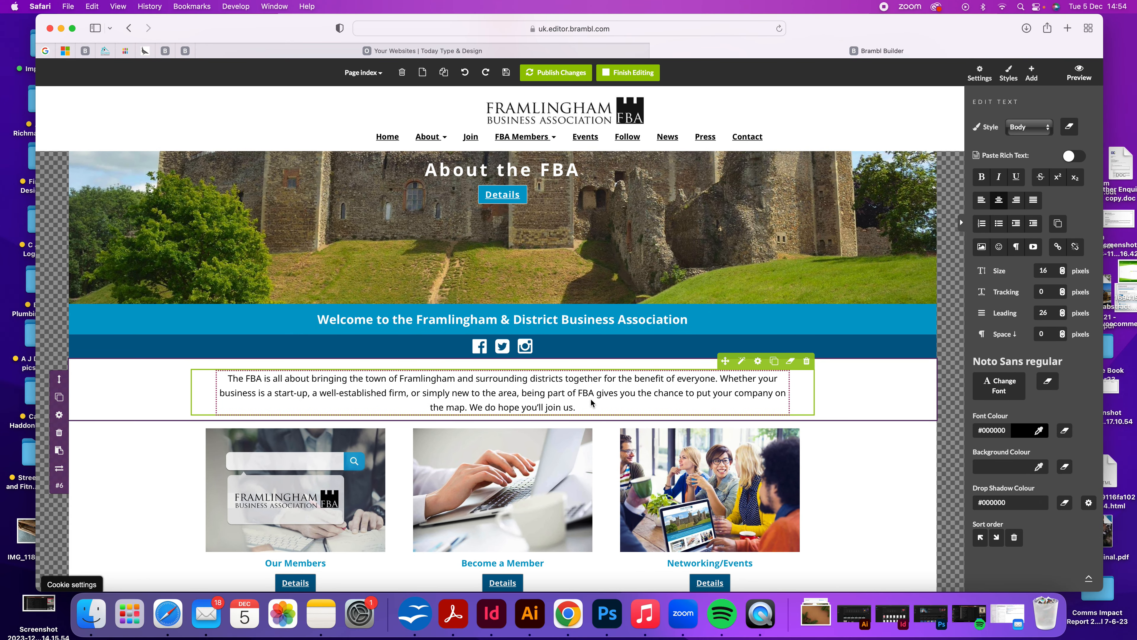
triple_click(584, 393)
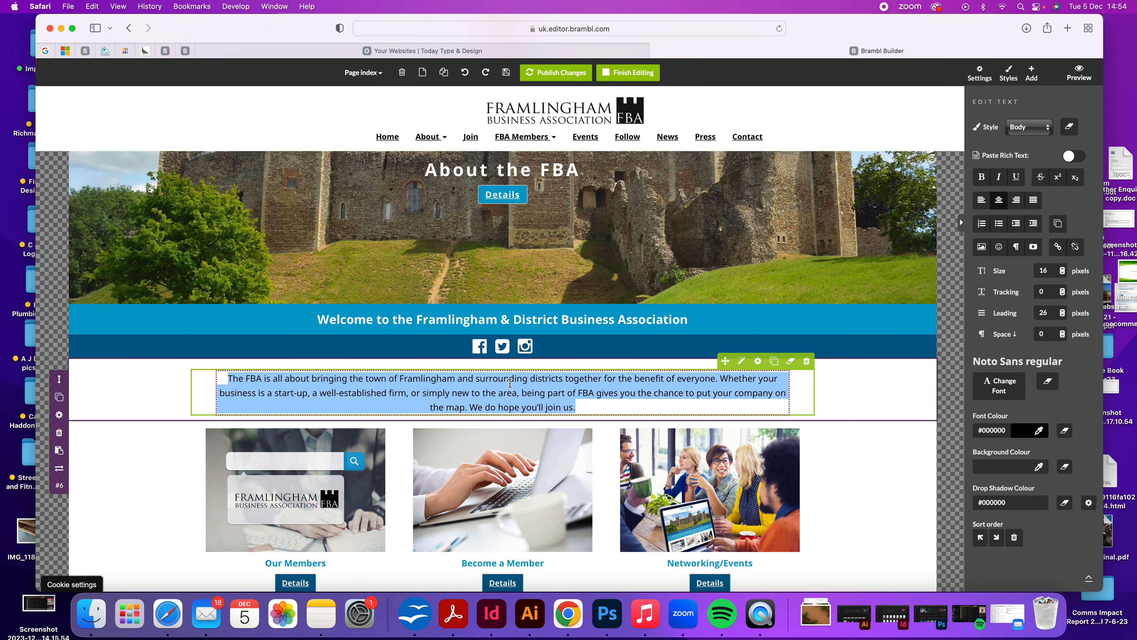
double_click(510, 383)
click(406, 393)
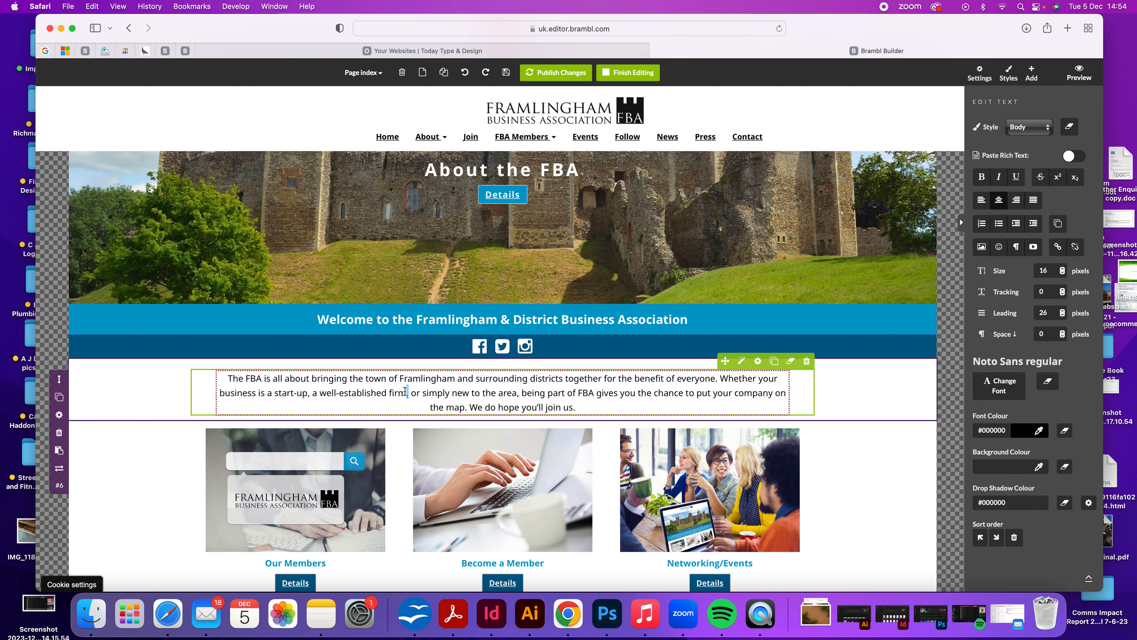
text(,)
Select the text of the address block and the secretary's name in the page footer
scroll(970, 364, down, 10)
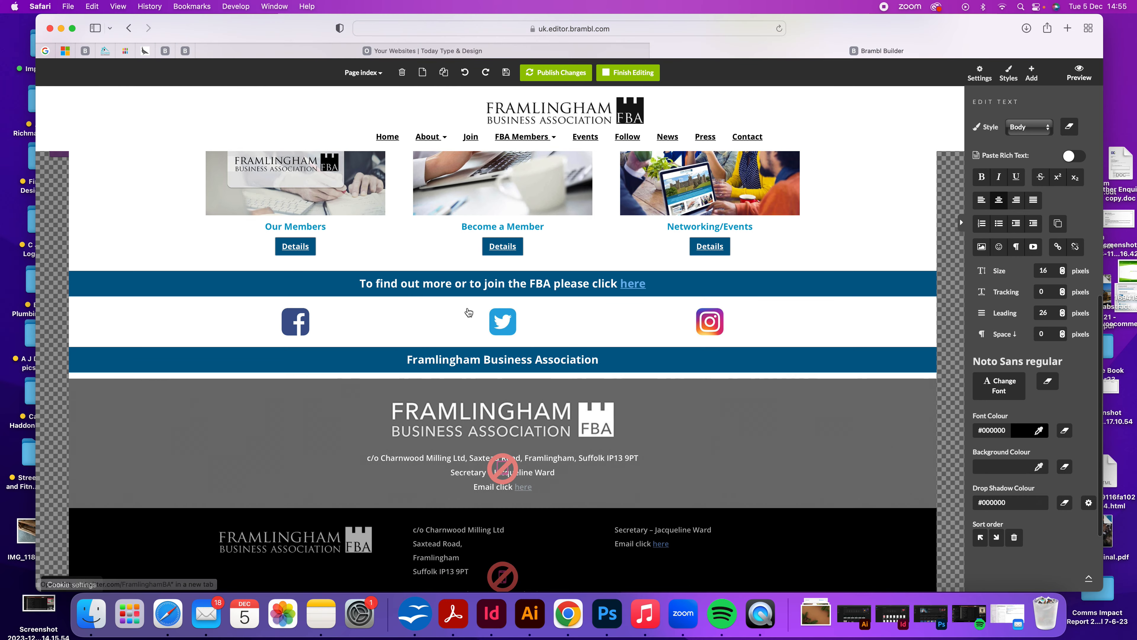
click(474, 359)
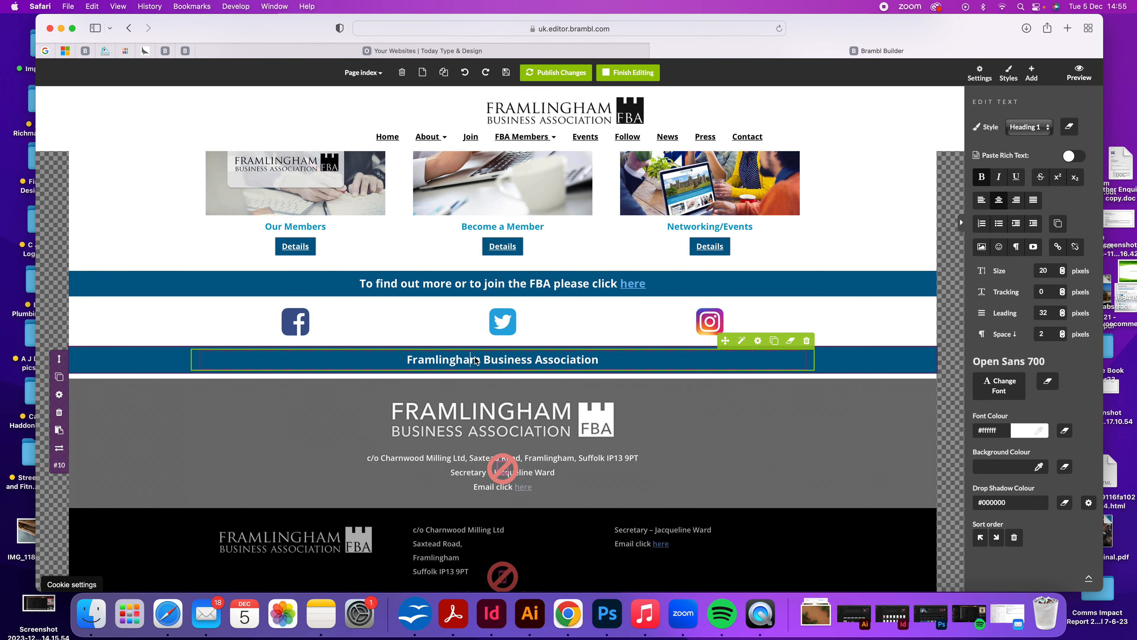
scroll(475, 357, down, 1)
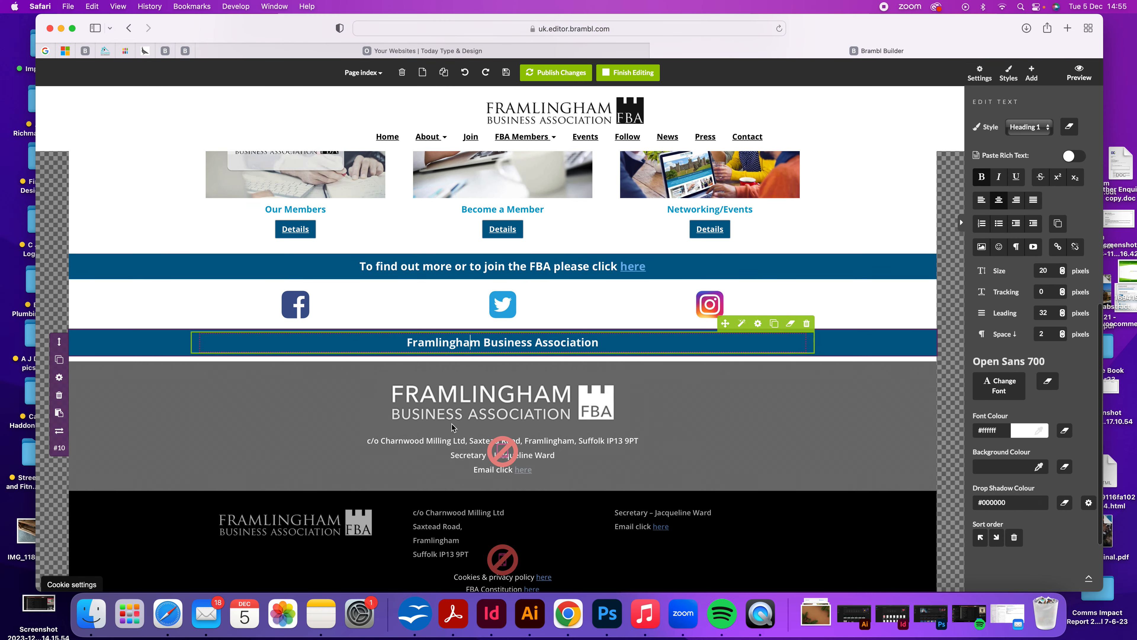
click(449, 435)
click(448, 515)
triple_click(451, 489)
drag(468, 496, 415, 454)
click(643, 458)
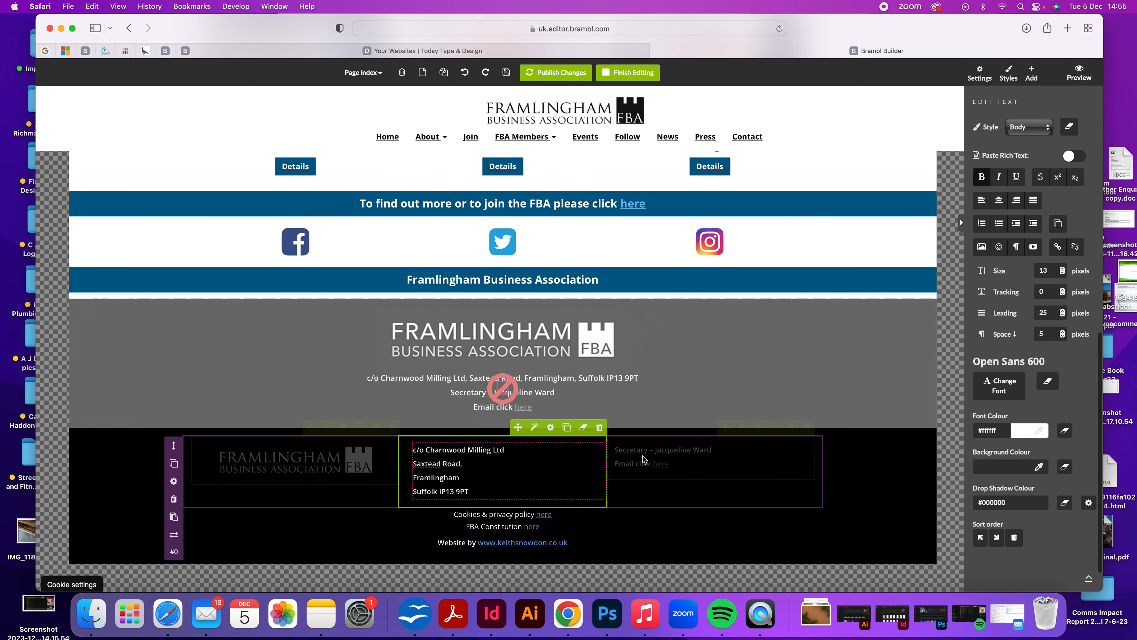
drag(717, 451, 655, 450)
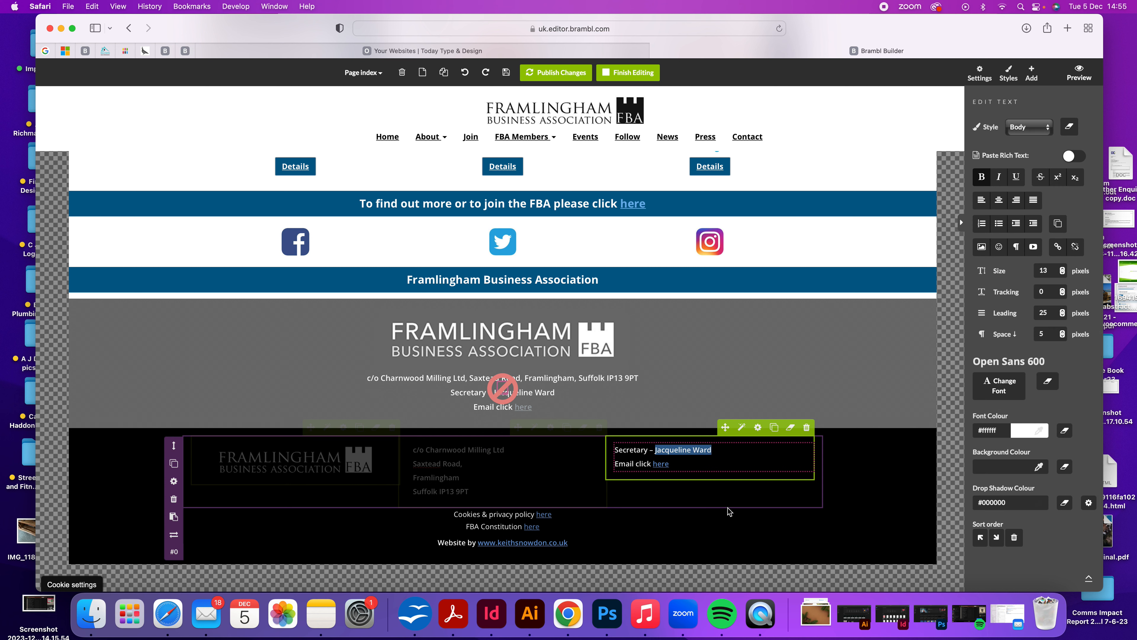
Add blank lines and the filler lines "gfgfg", "fg" and "f" after the introductory paragraph, and undo the addition
scroll(728, 509, up, 15)
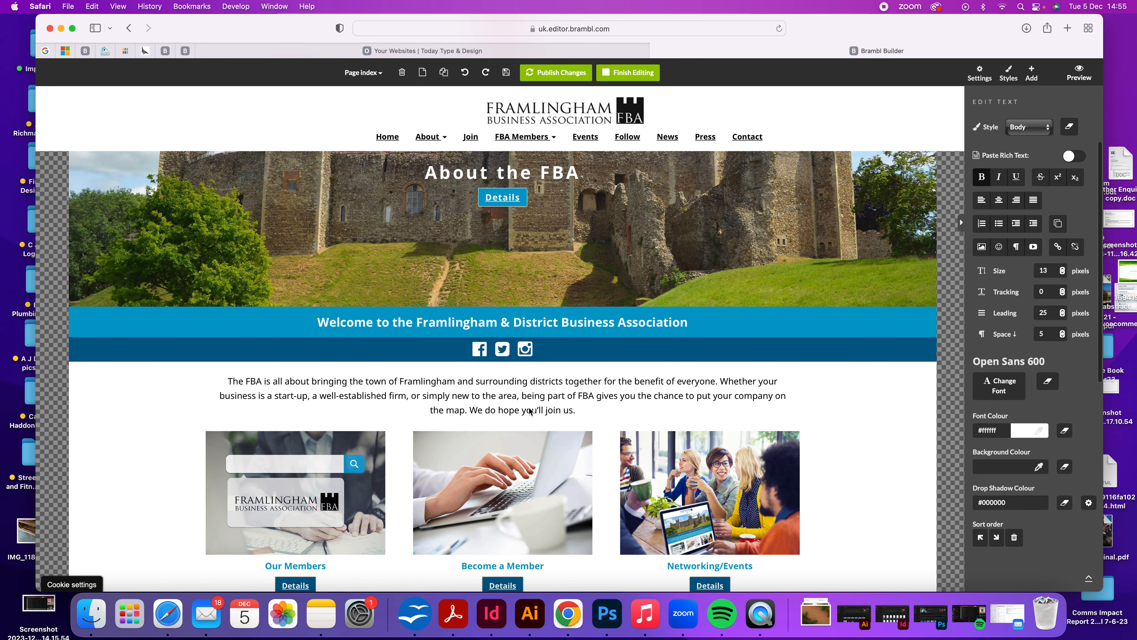
click(528, 411)
click(590, 410)
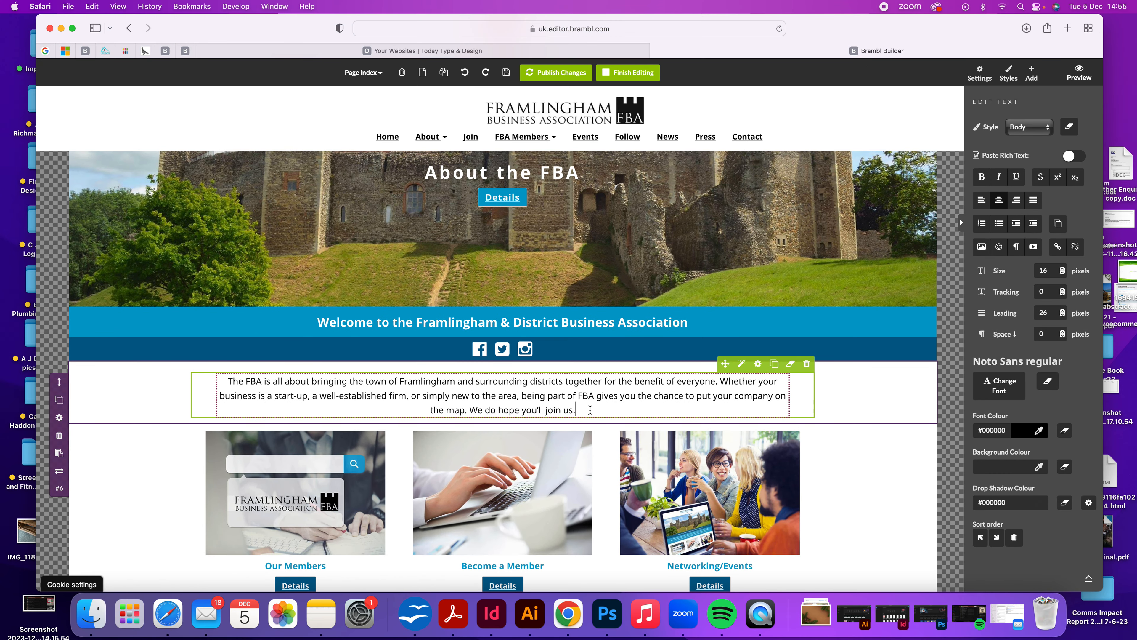
key(Return)
key(Return)
key(Return)
key(Return)
key(Return)
text(gfgfg)
key(Return)
text(fg)
key(Return)
text(f)
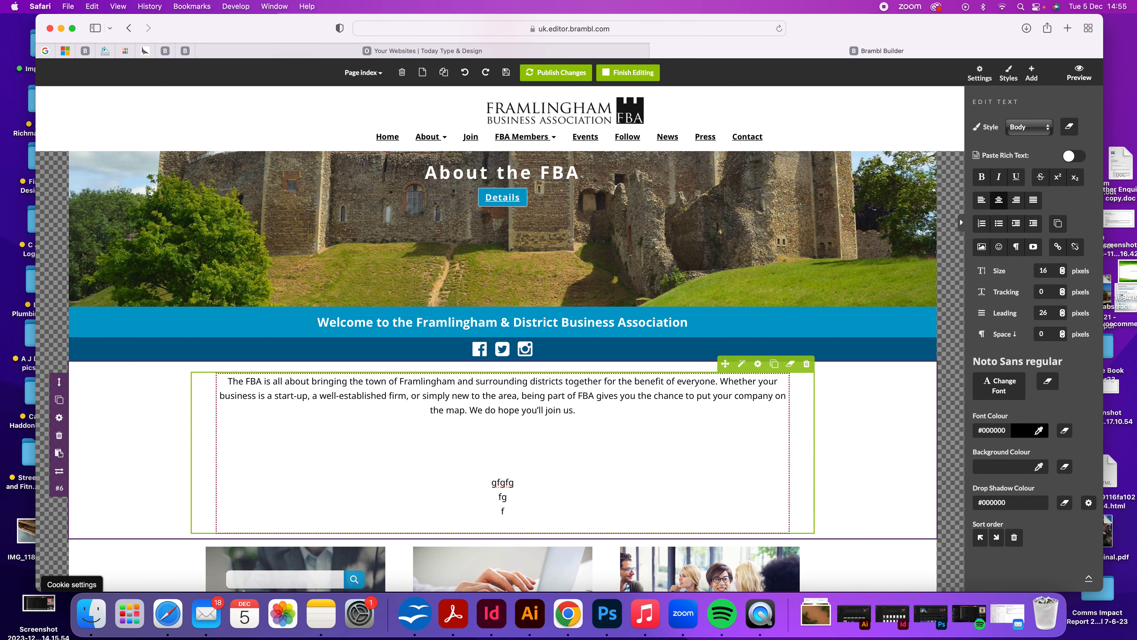
click(464, 74)
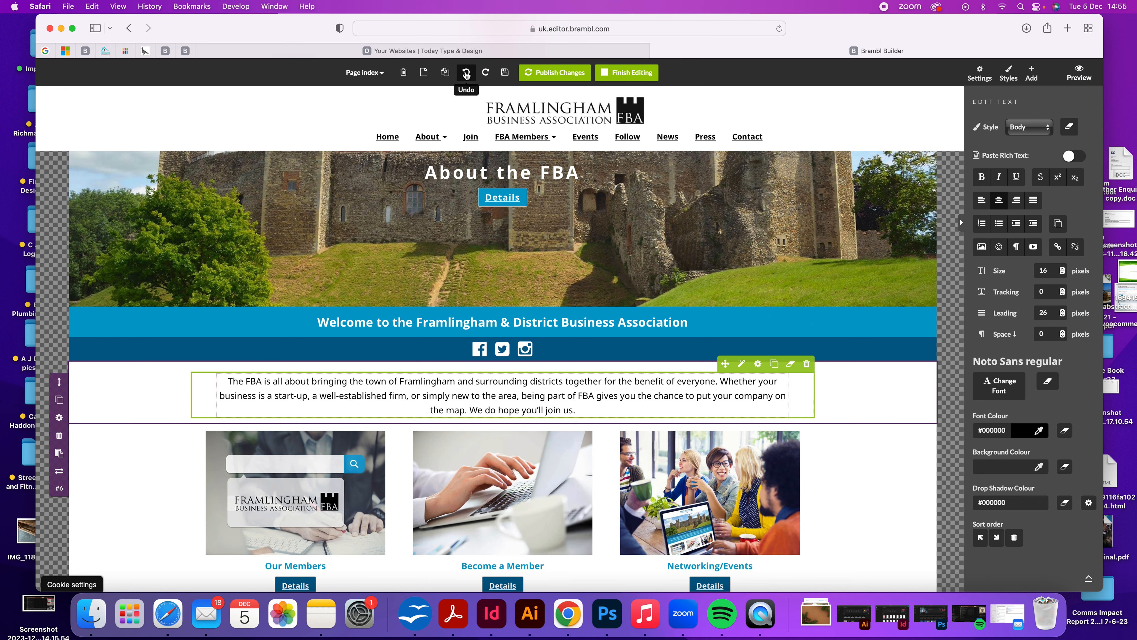
Delete the introductory paragraph's row and discard the deletion by leaving the editor without saving and reopening the website for editing
click(59, 435)
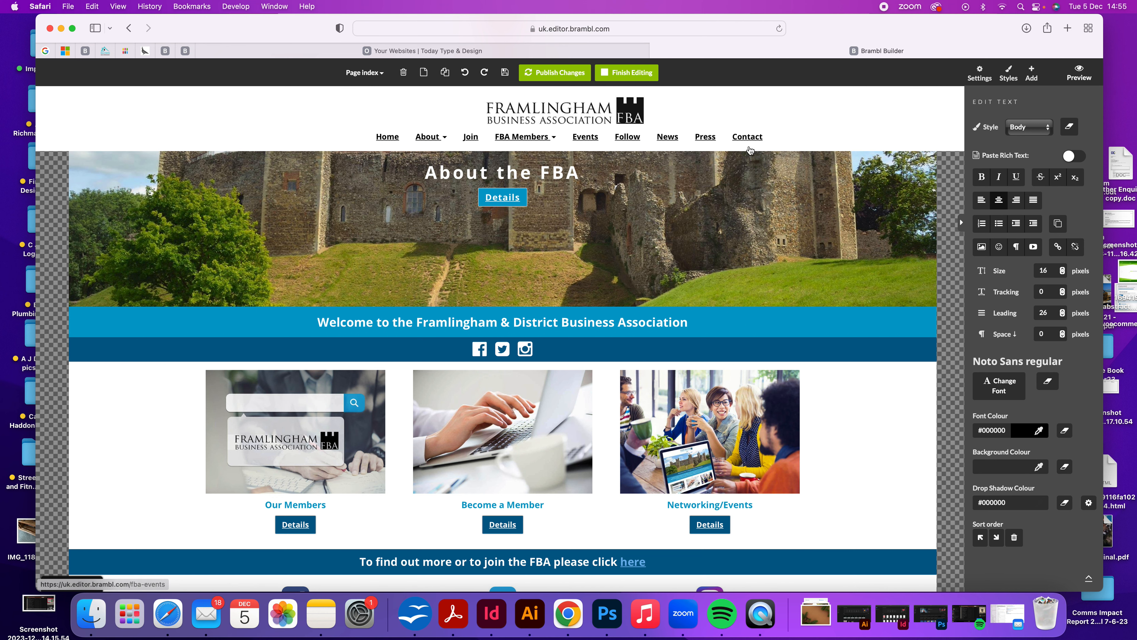
click(656, 49)
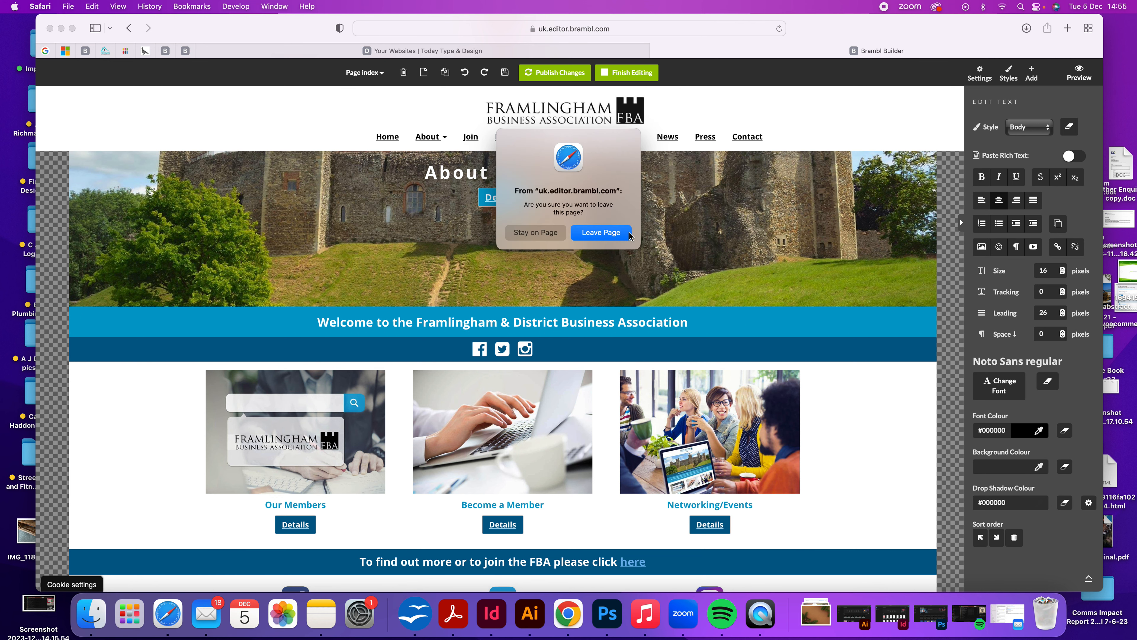
click(628, 233)
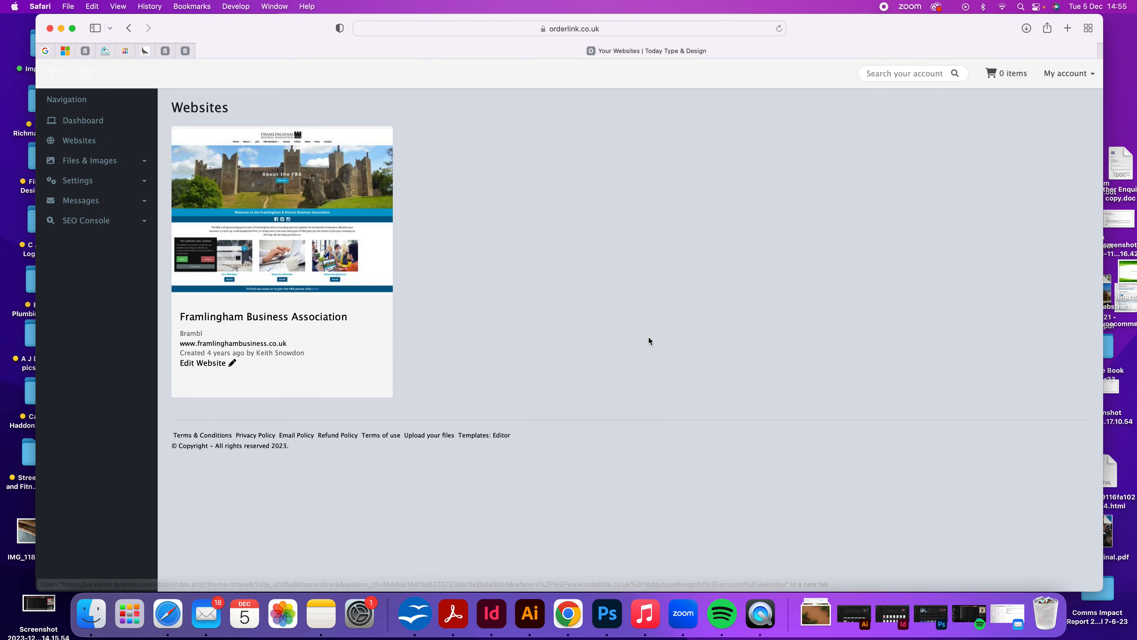
click(219, 364)
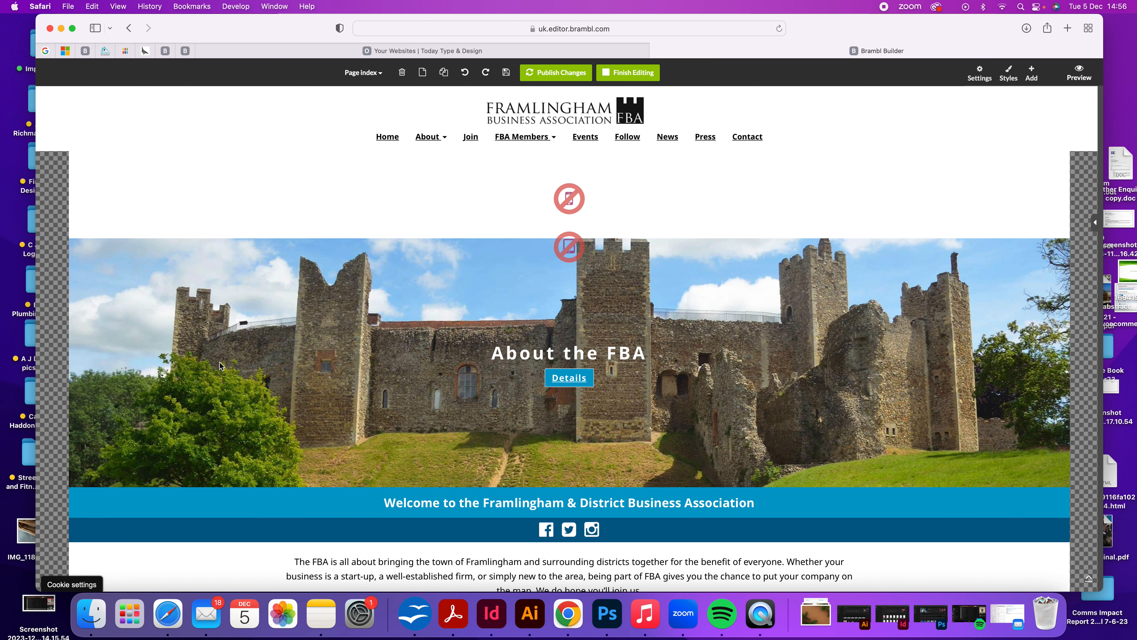
Inspect the footer's FBA Constitution link and the uploaded files available as its target, closing the dialogs without saving
scroll(354, 369, down, 15)
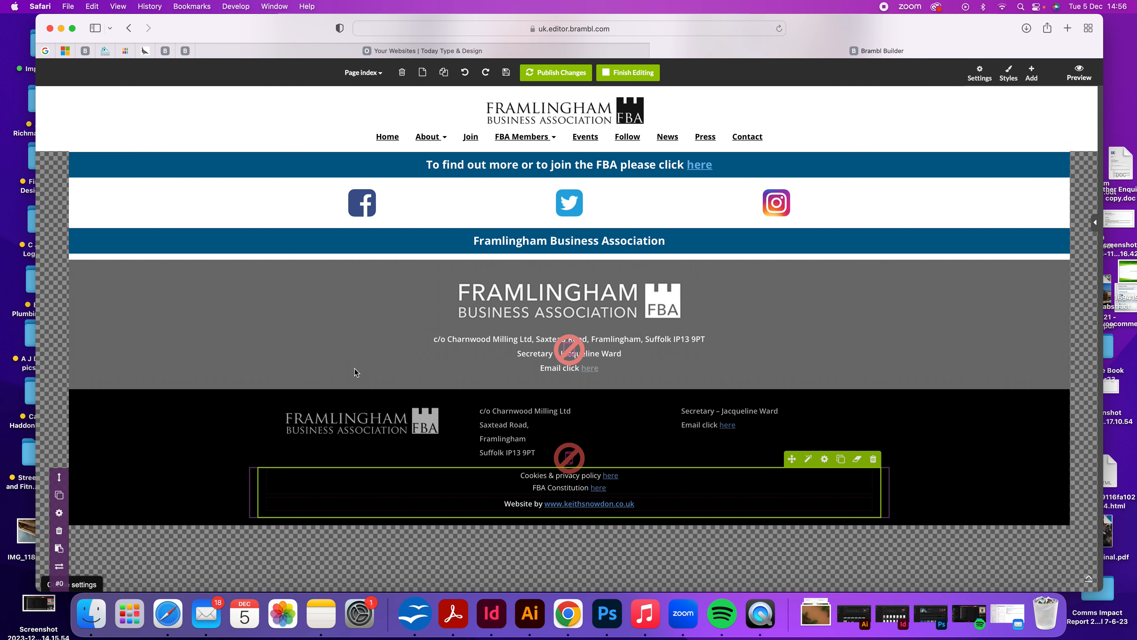
click(603, 488)
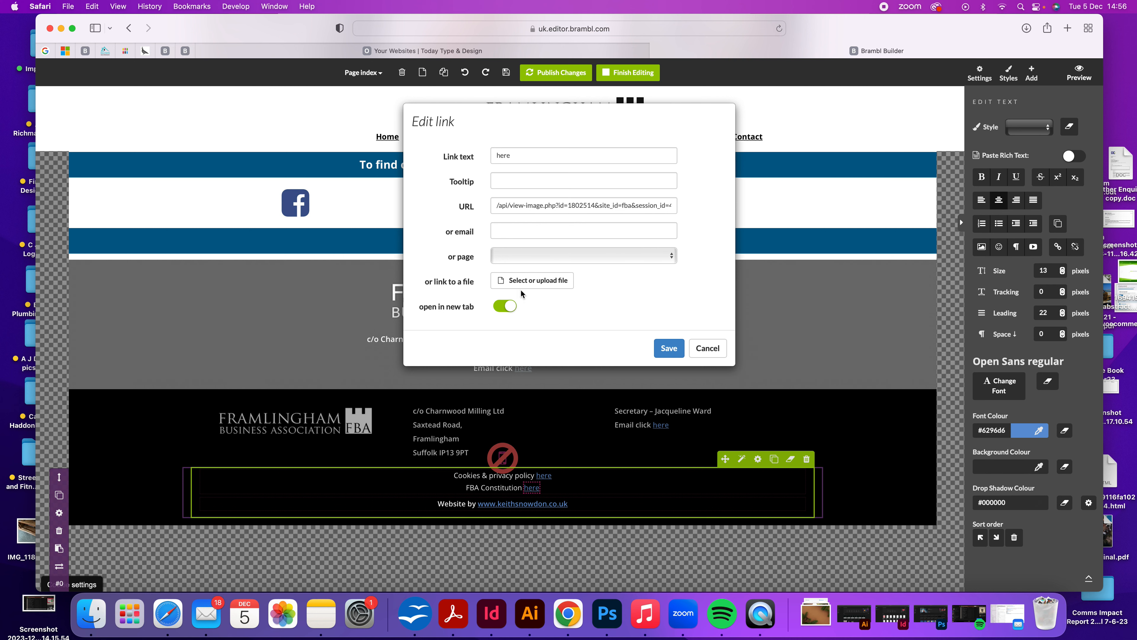
click(526, 282)
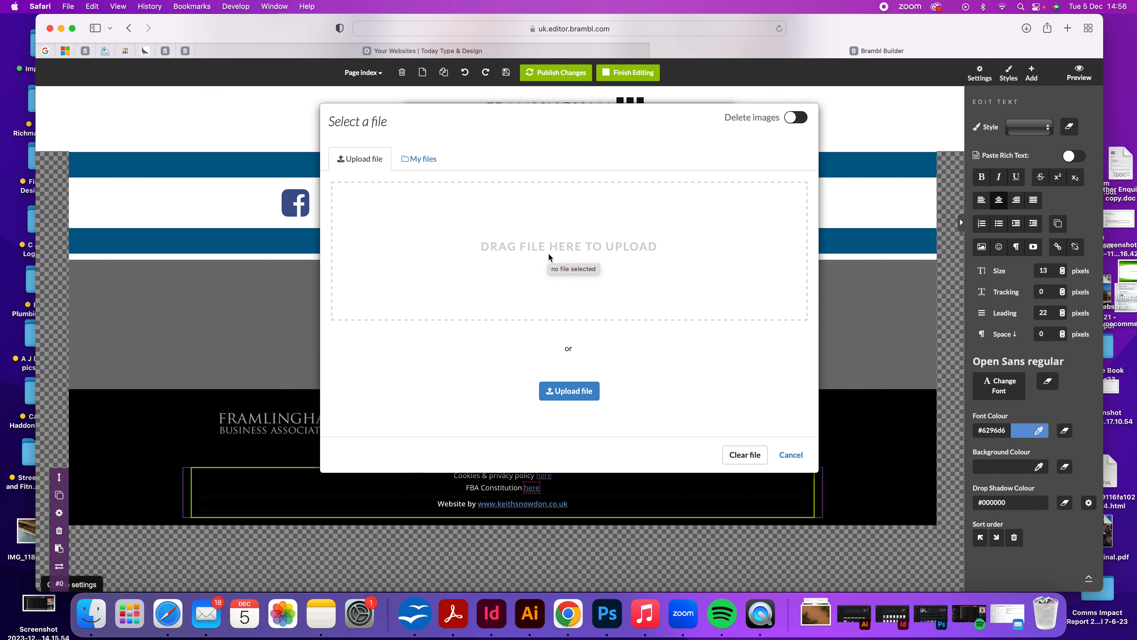
click(419, 158)
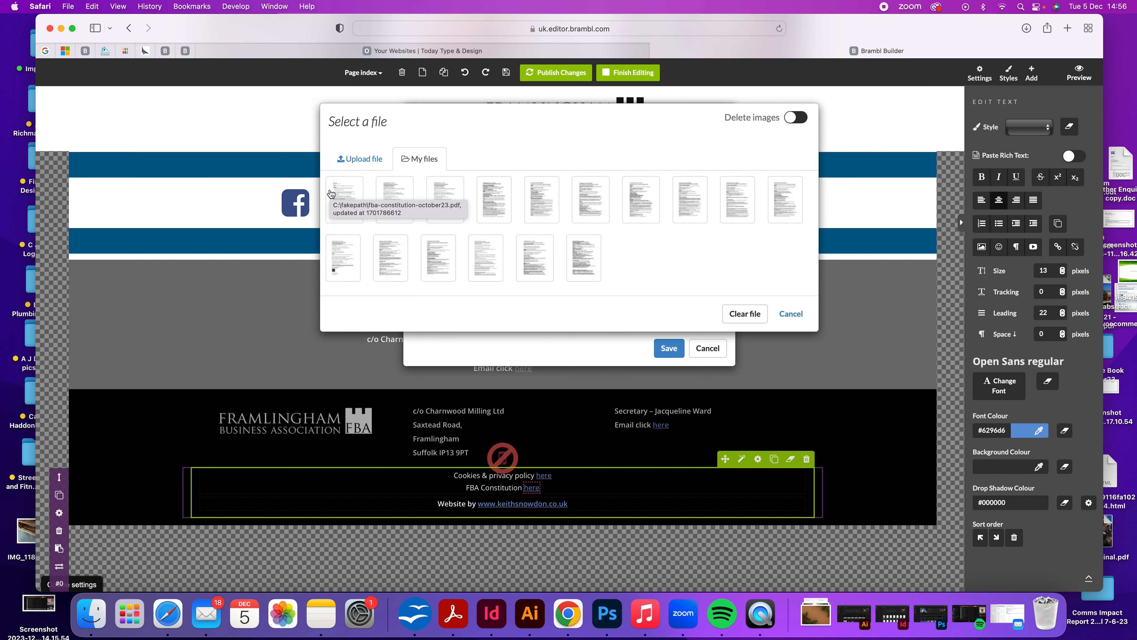
click(791, 314)
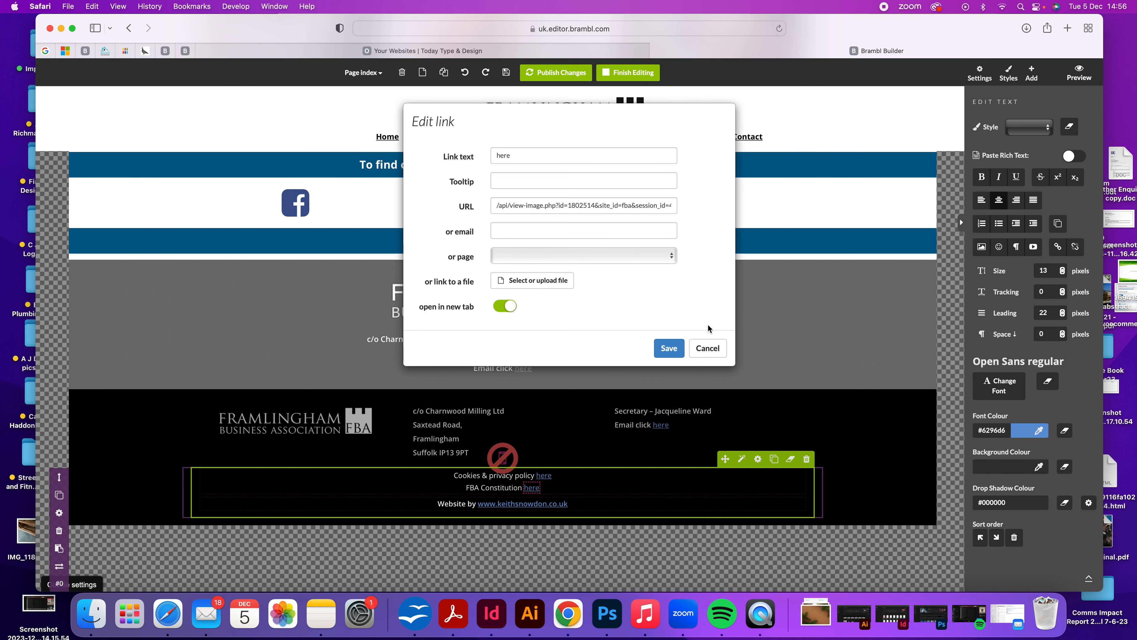
click(710, 349)
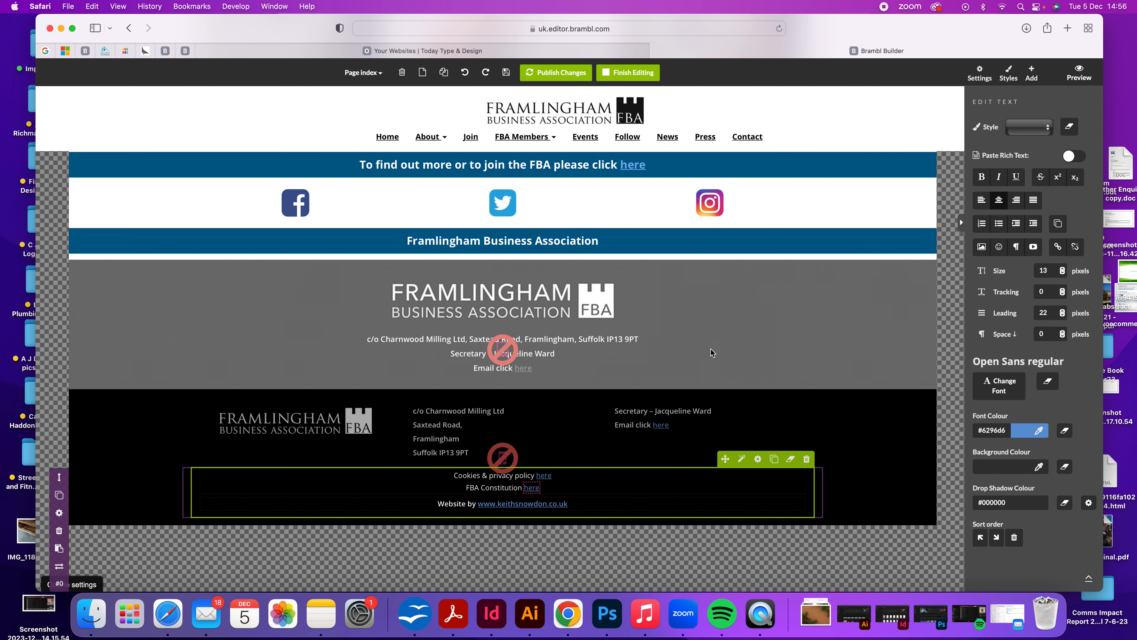
Link the word "here" beside FBA Constitution in the footer to the uploaded file fba-constitution-october23.pdf and save the link
click(482, 470)
click(482, 475)
double_click(530, 487)
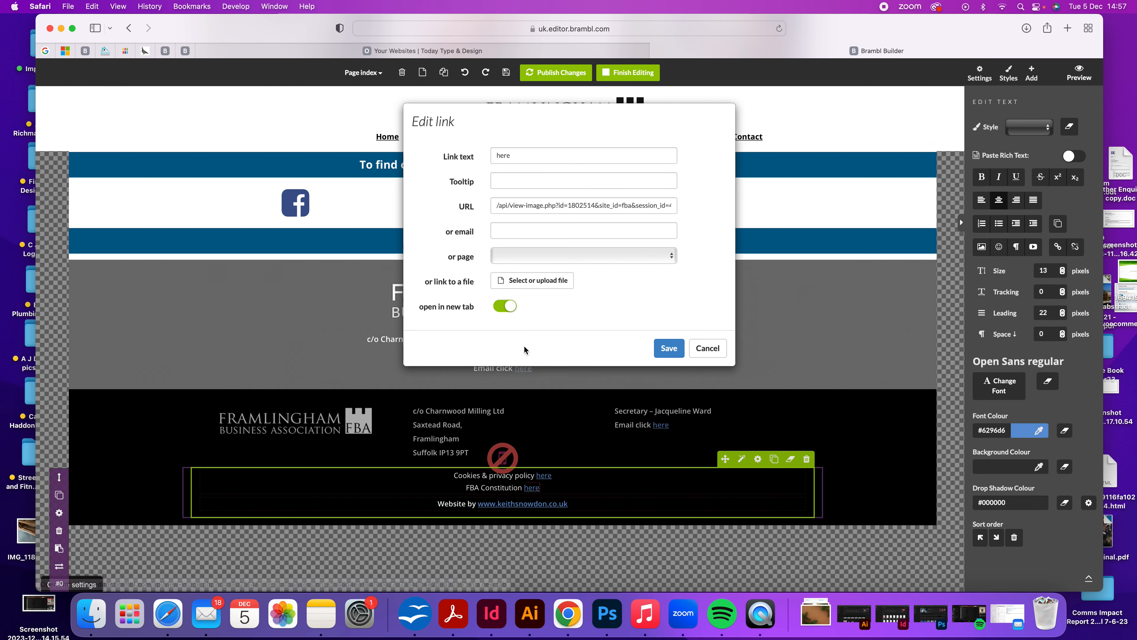
click(534, 284)
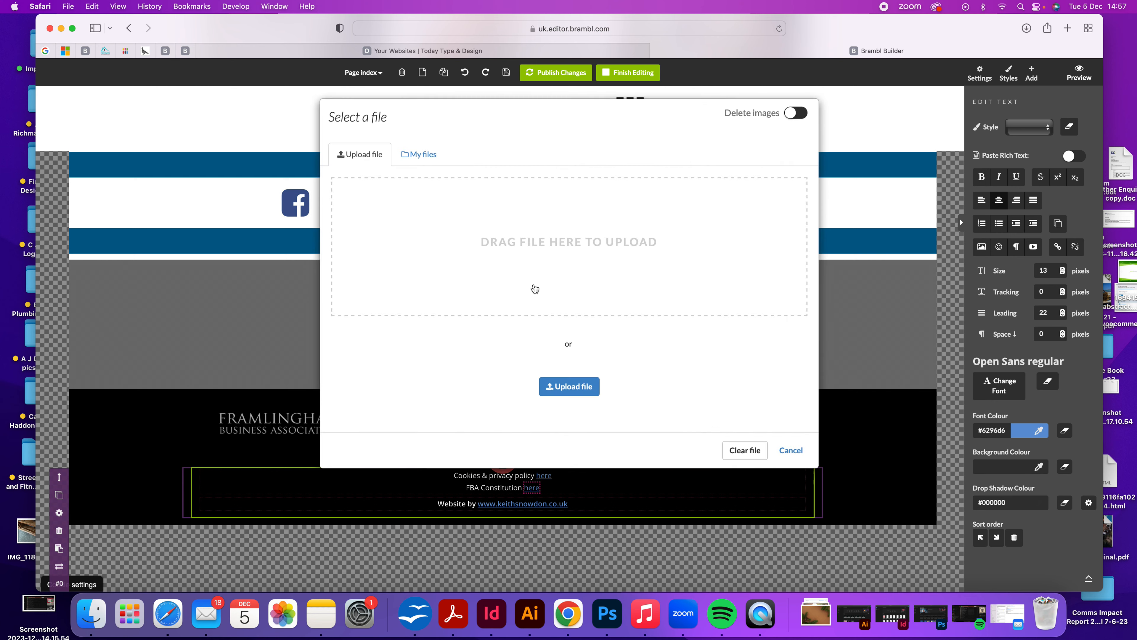
click(421, 159)
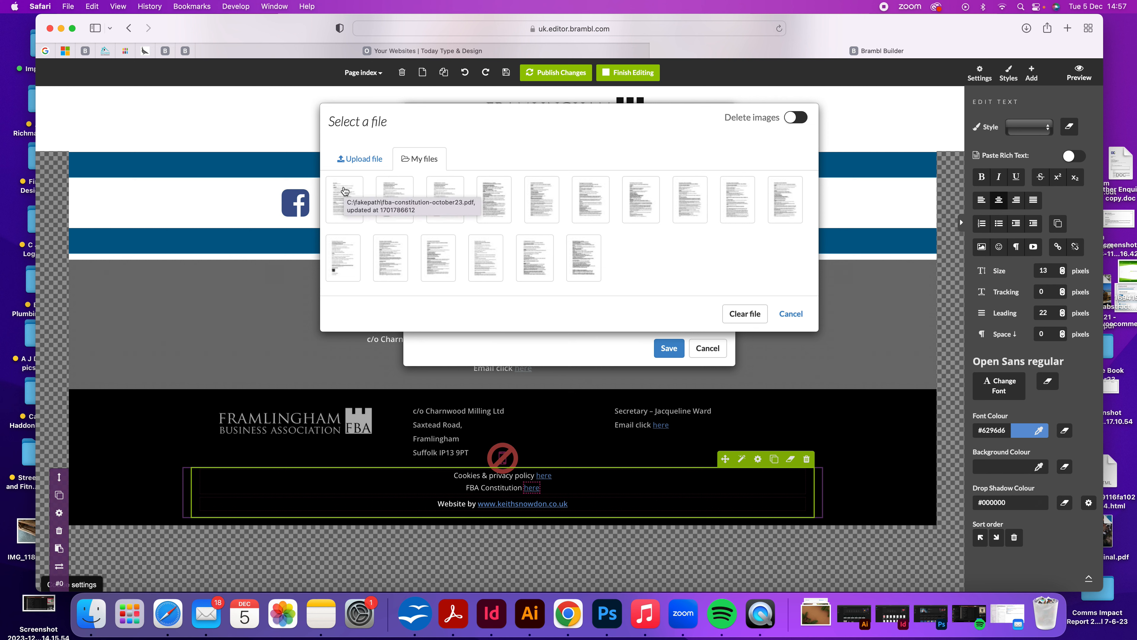
click(345, 191)
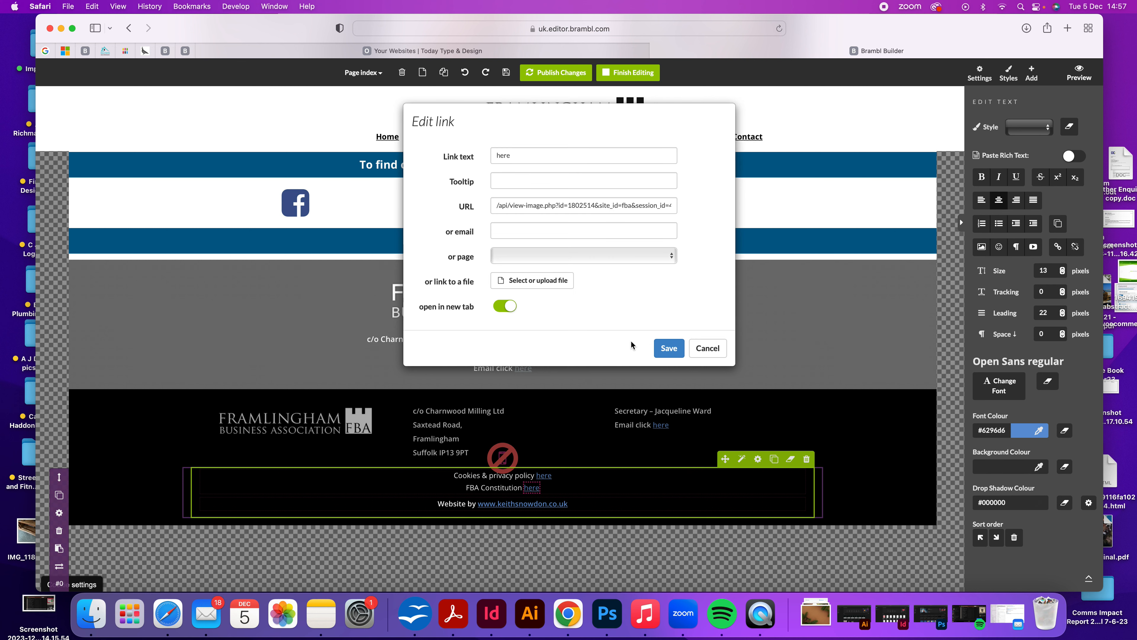
click(662, 346)
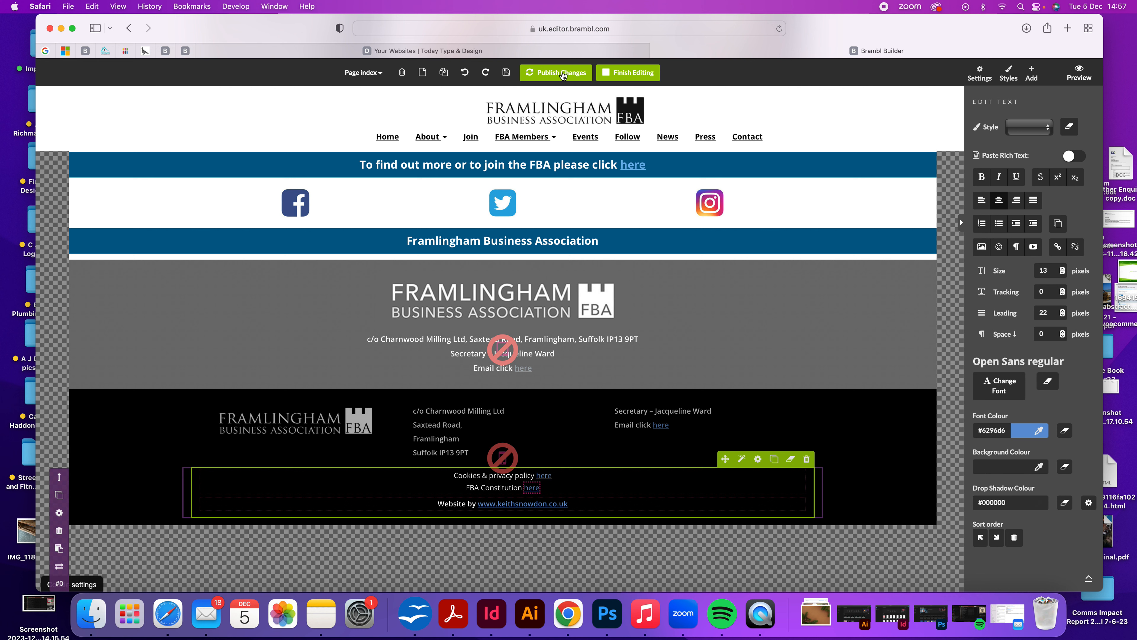
Find the fba-meeting-minutes page among the website's pages and open it, discarding unsaved work on the index page
click(352, 75)
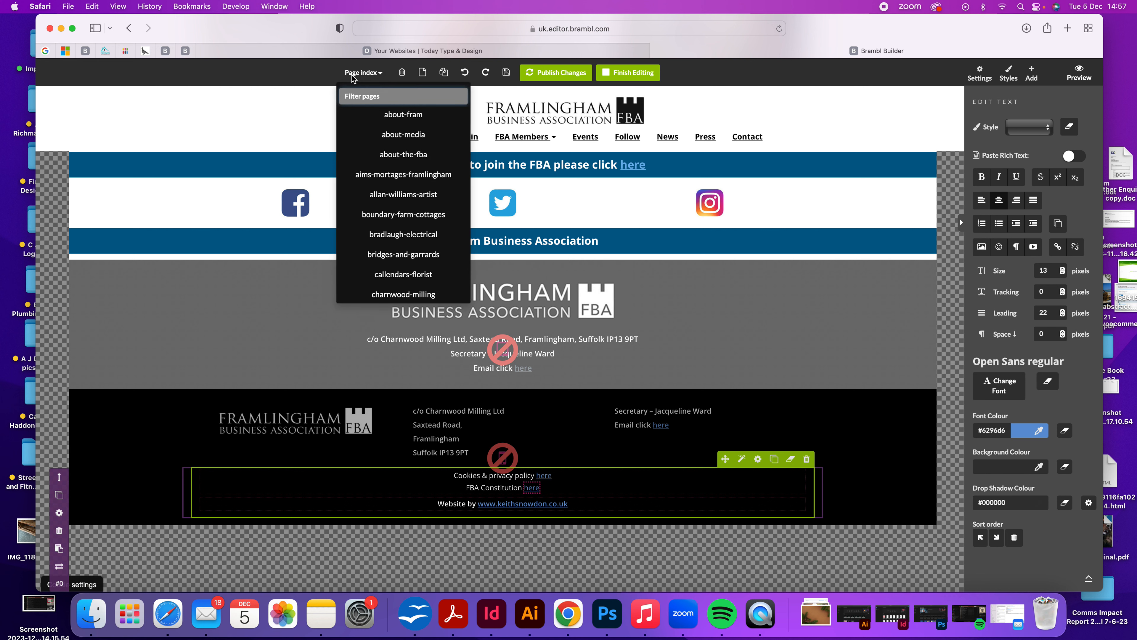
scroll(411, 141, down, 15)
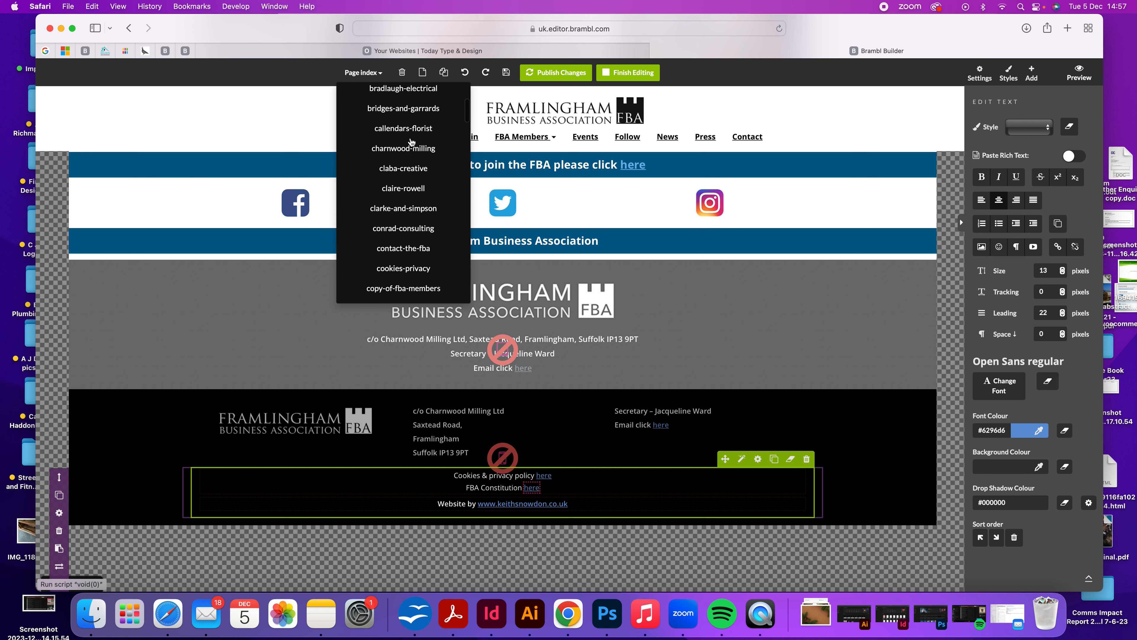
scroll(411, 142, down, 15)
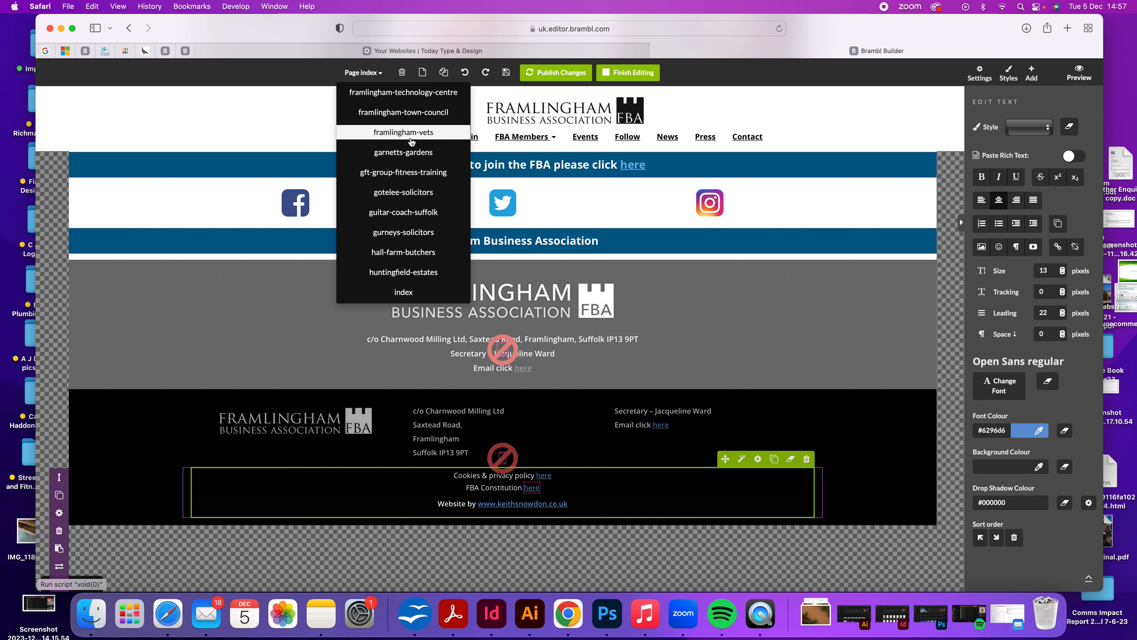
scroll(411, 141, up, 10)
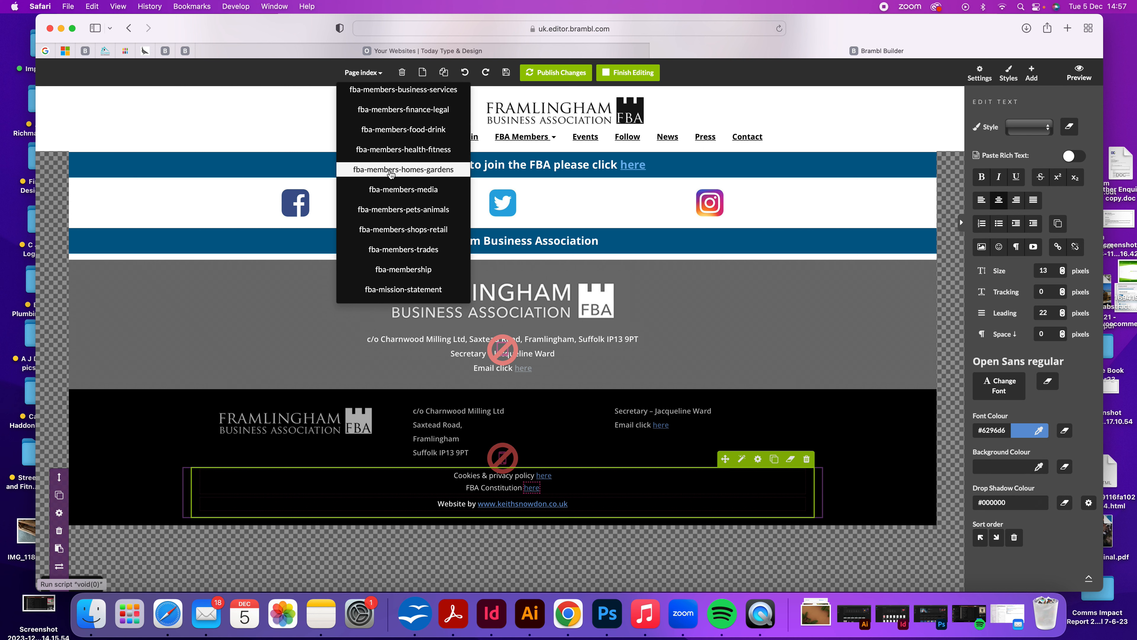
scroll(390, 174, up, 10)
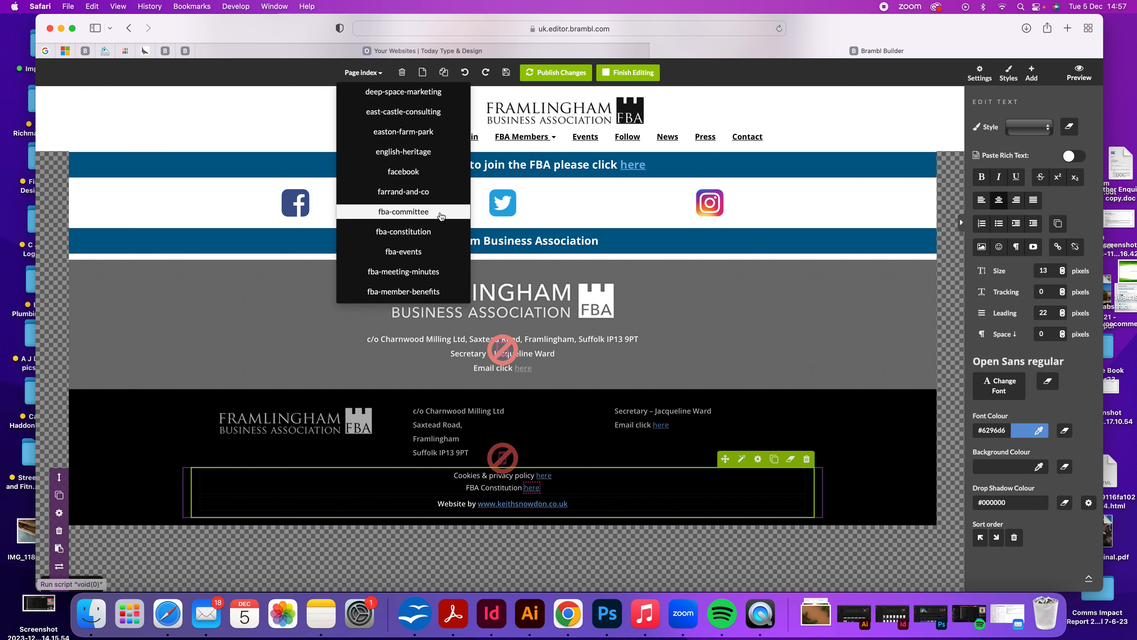
scroll(442, 231, down, 1)
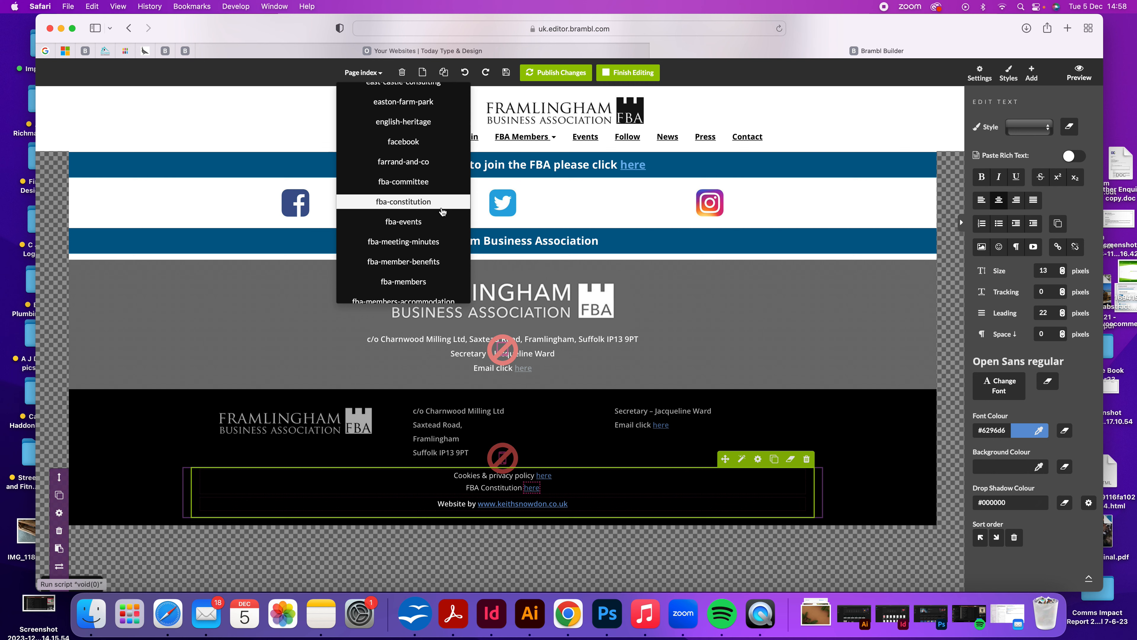
click(439, 247)
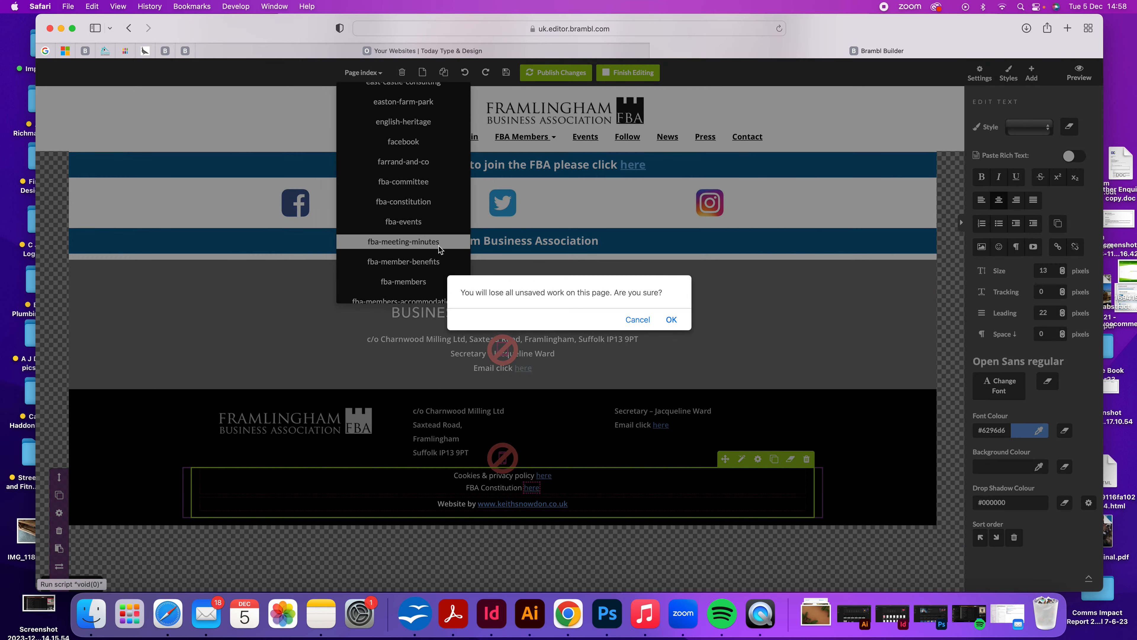
click(673, 323)
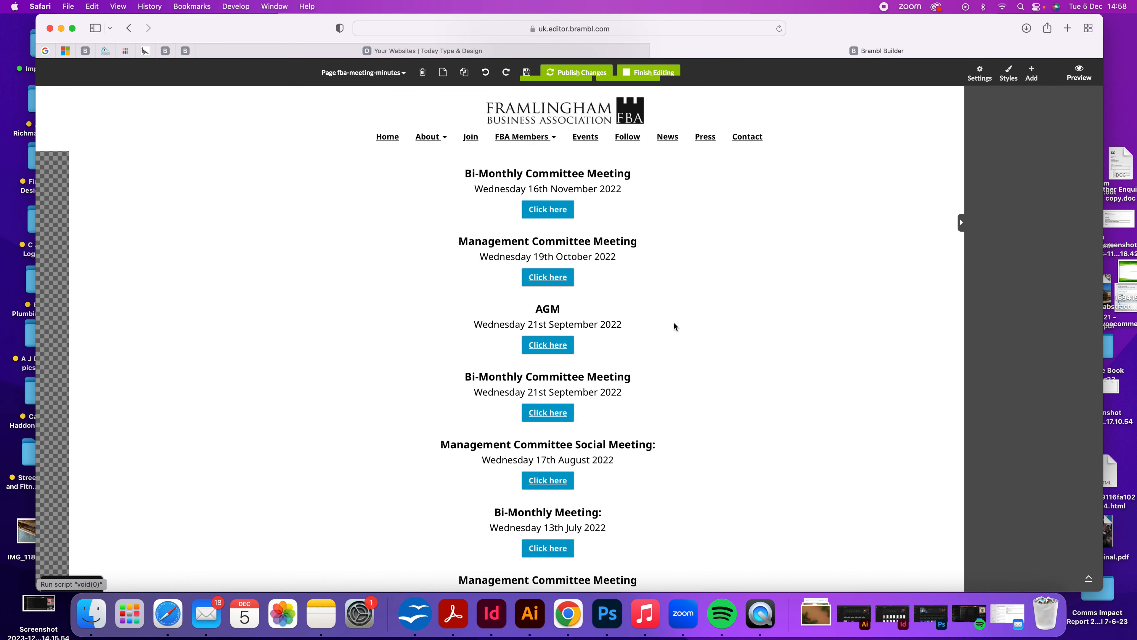
Remove the Bi-Monthly Meeting row dated Wednesday 25th May 2022 from the meeting minutes and undo the removal
scroll(675, 326, up, 10)
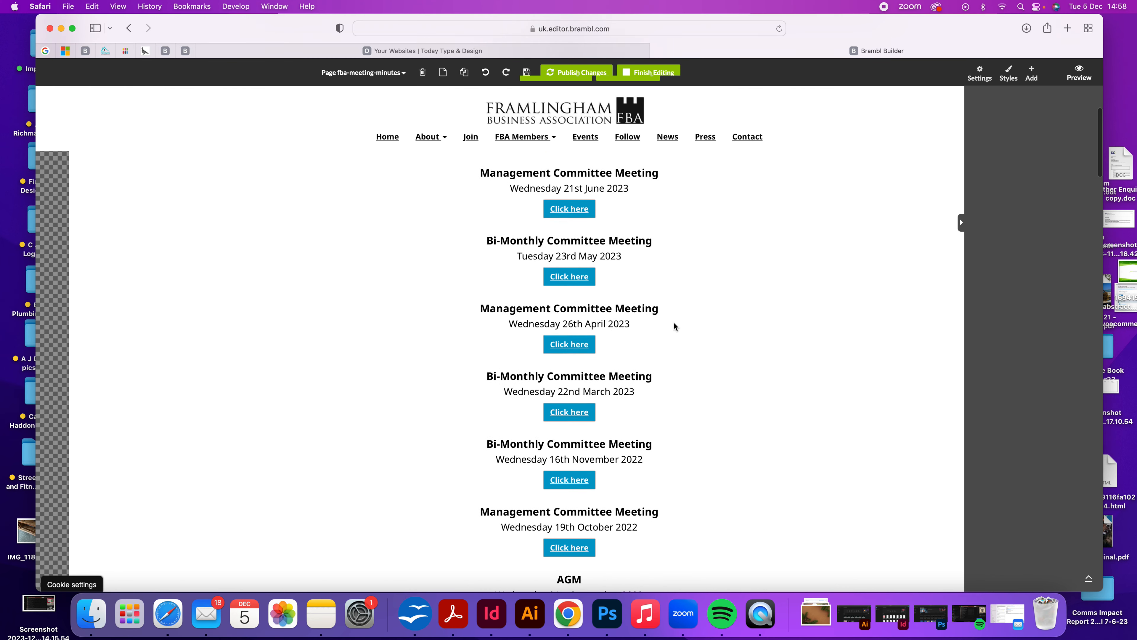
scroll(675, 326, up, 3)
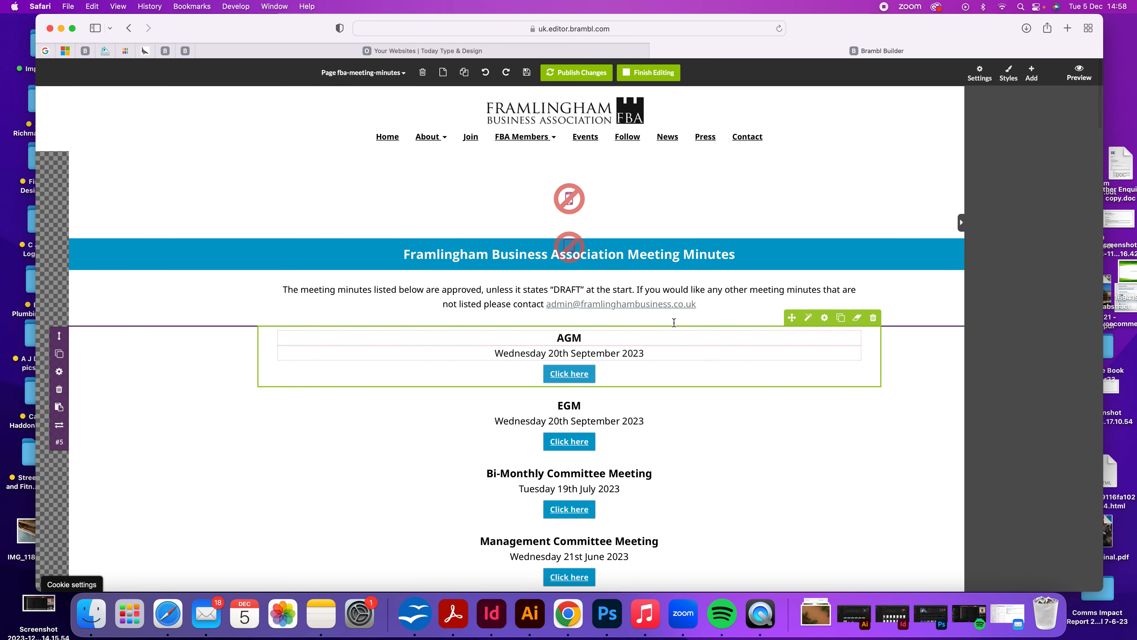
scroll(674, 323, down, 15)
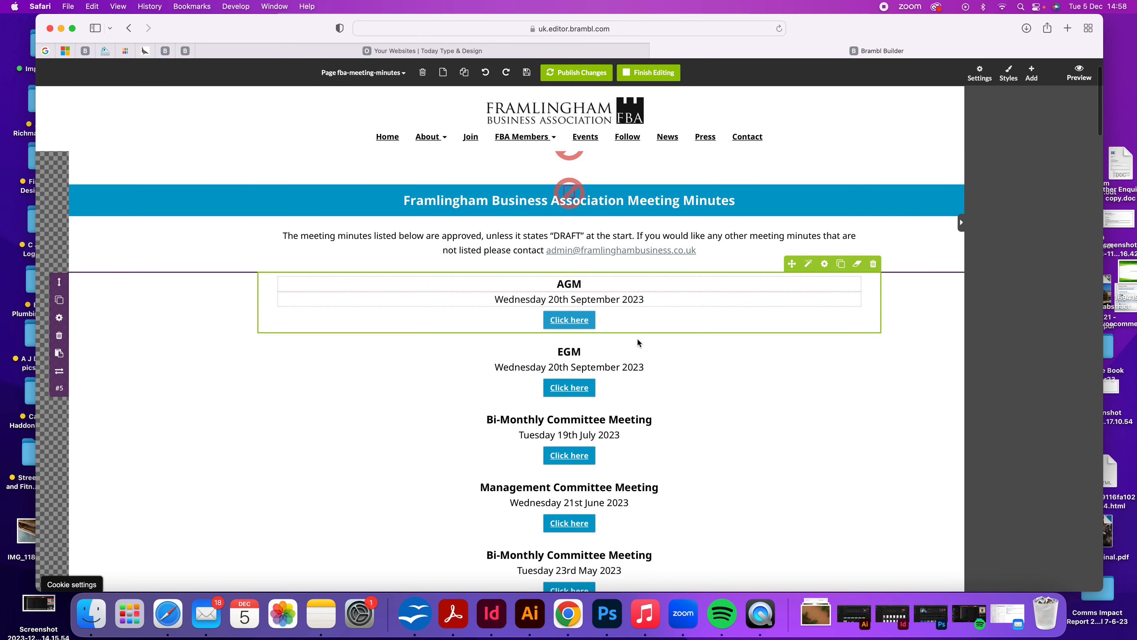
scroll(638, 342, down, 4)
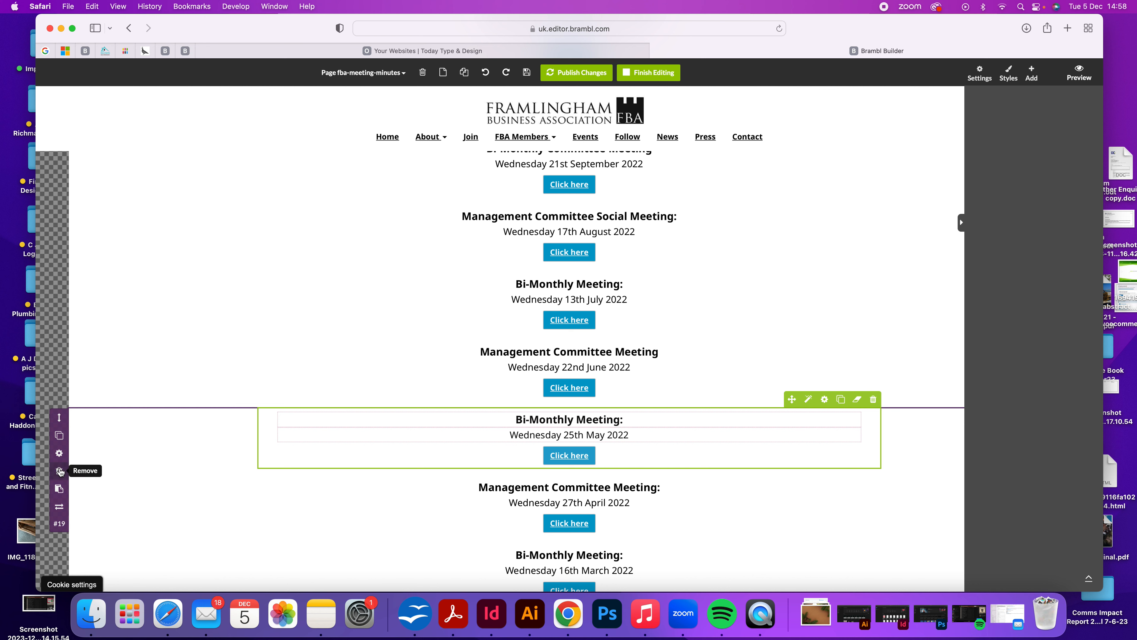
click(60, 470)
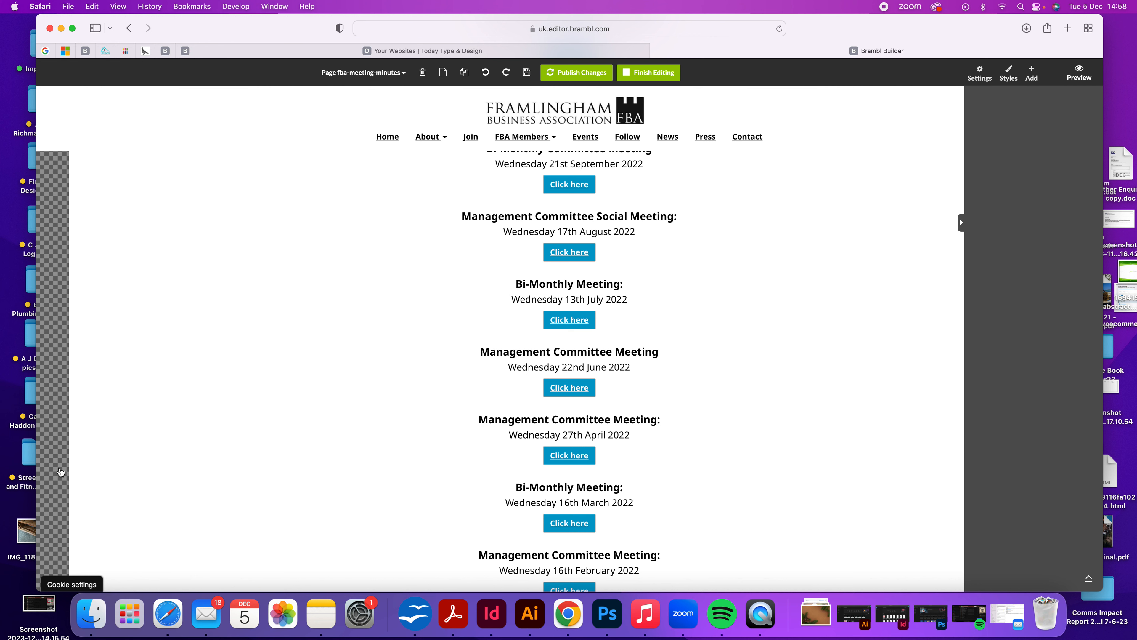
click(486, 73)
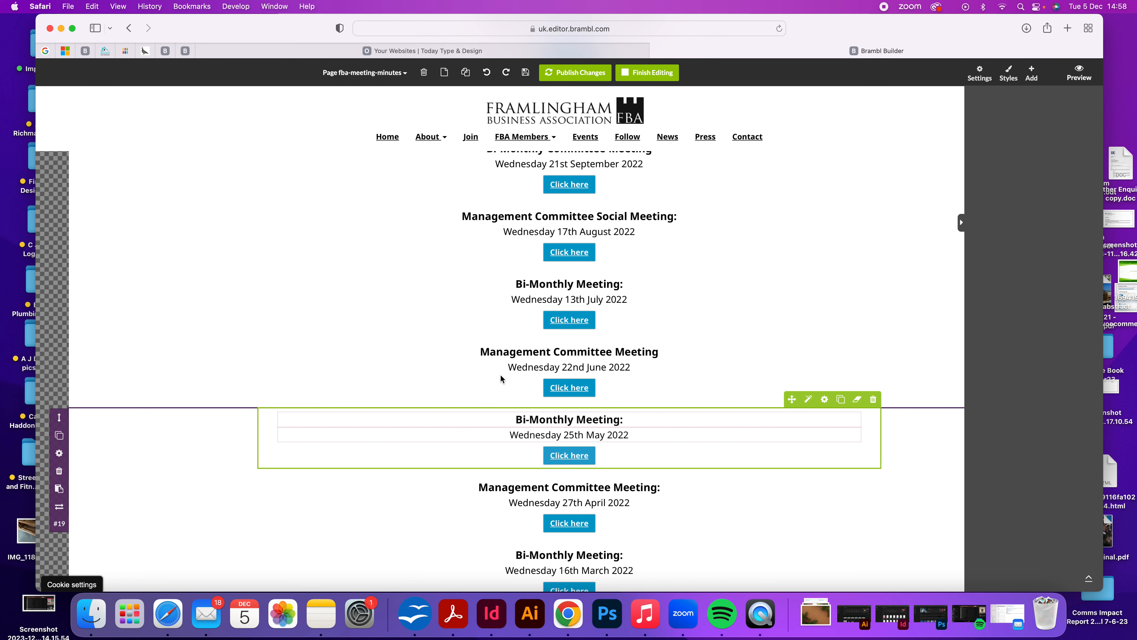
Duplicate the first minutes row, the AGM entry dated Wednesday 20th September 2023
scroll(500, 378, down, 10)
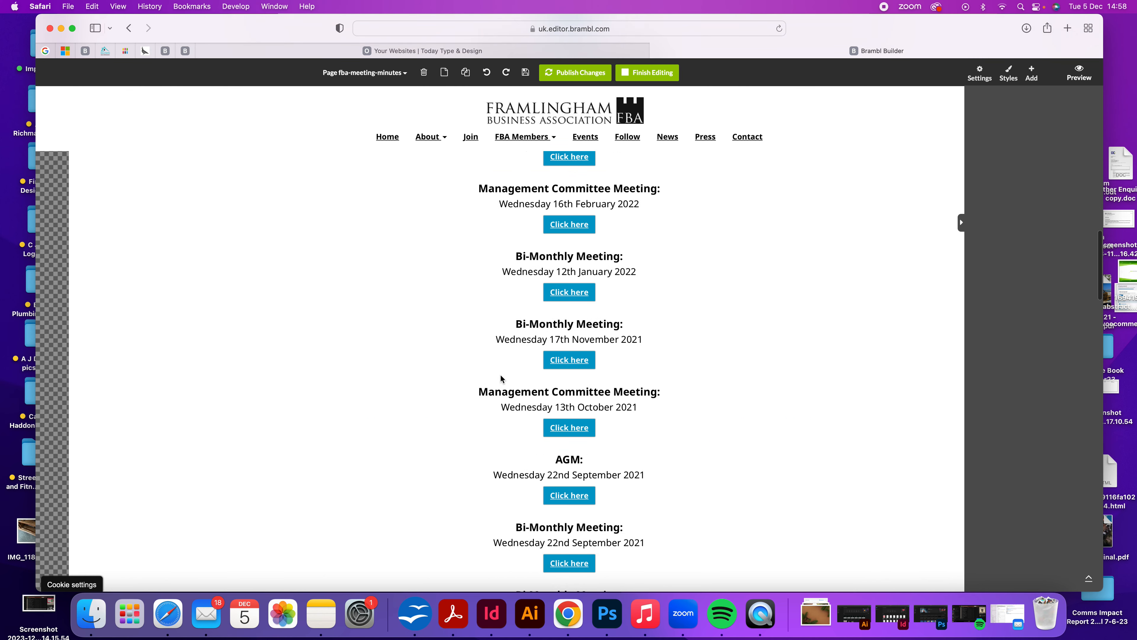
scroll(501, 379, up, 20)
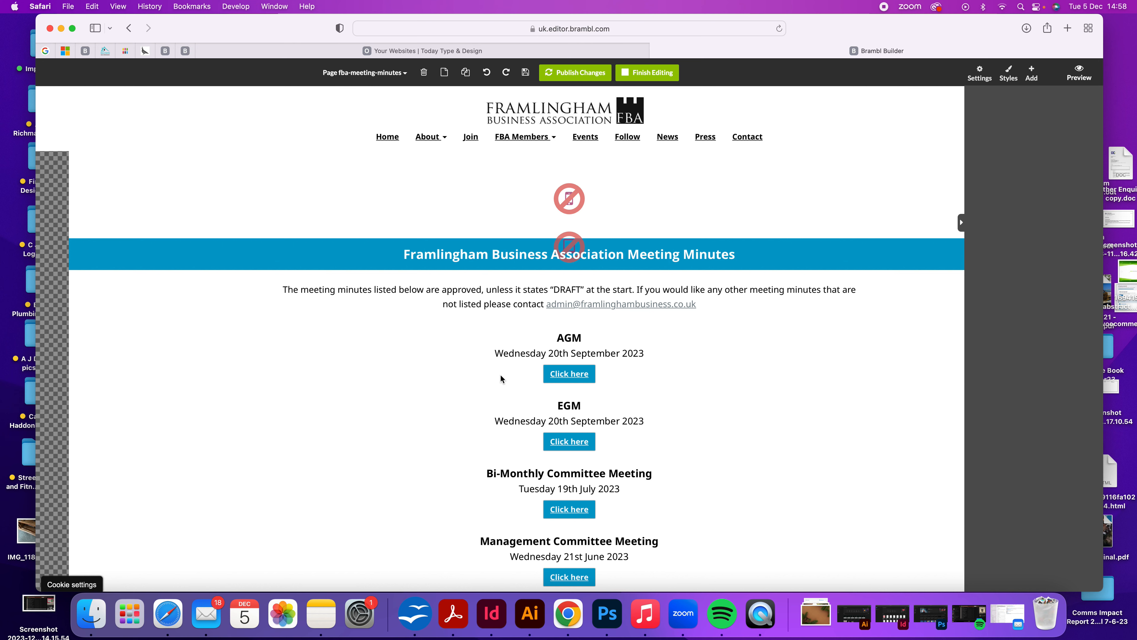
click(495, 359)
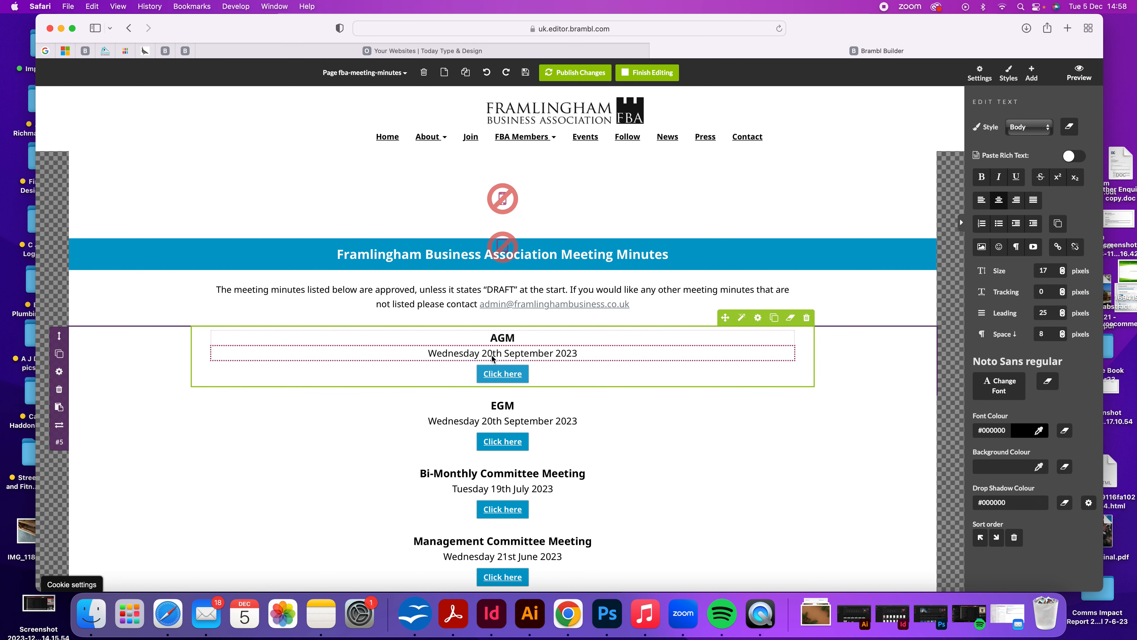
click(60, 353)
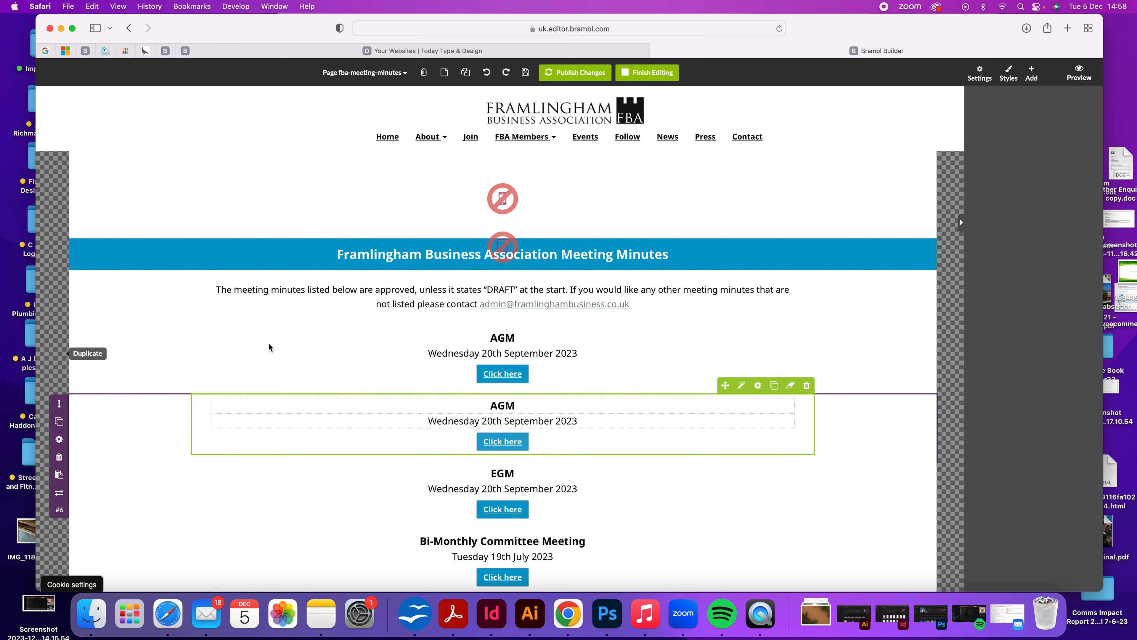
Replace the upper AGM copy's heading with ">>>>>>>>>>>>>" and its date line with "?????????"
double_click(507, 343)
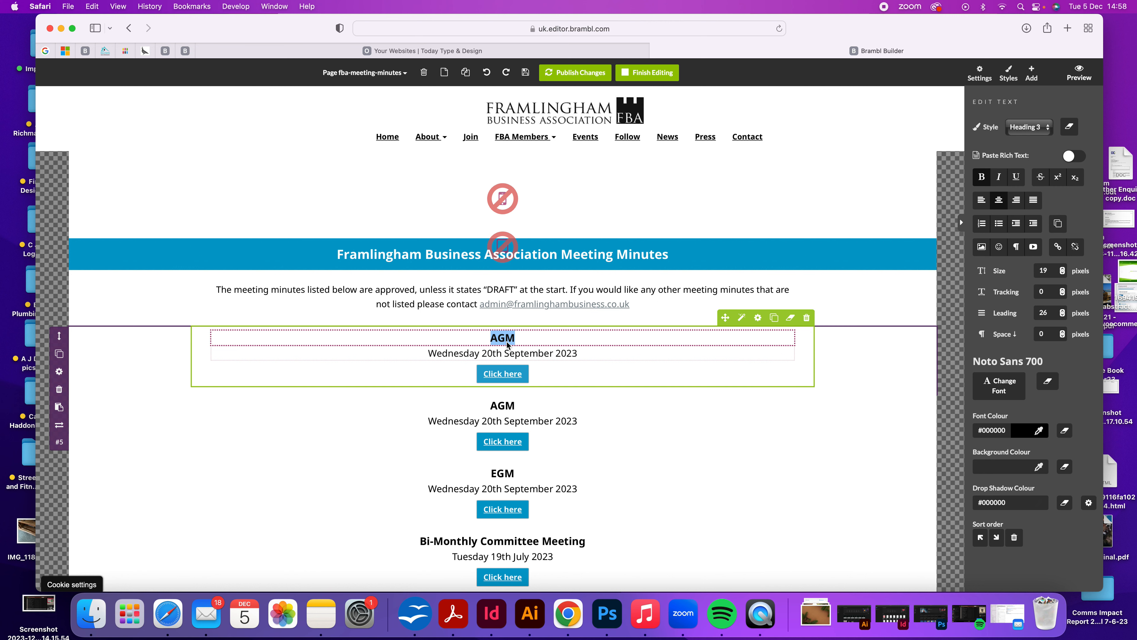
text(>>>>>>>>>>>>>>)
triple_click(505, 353)
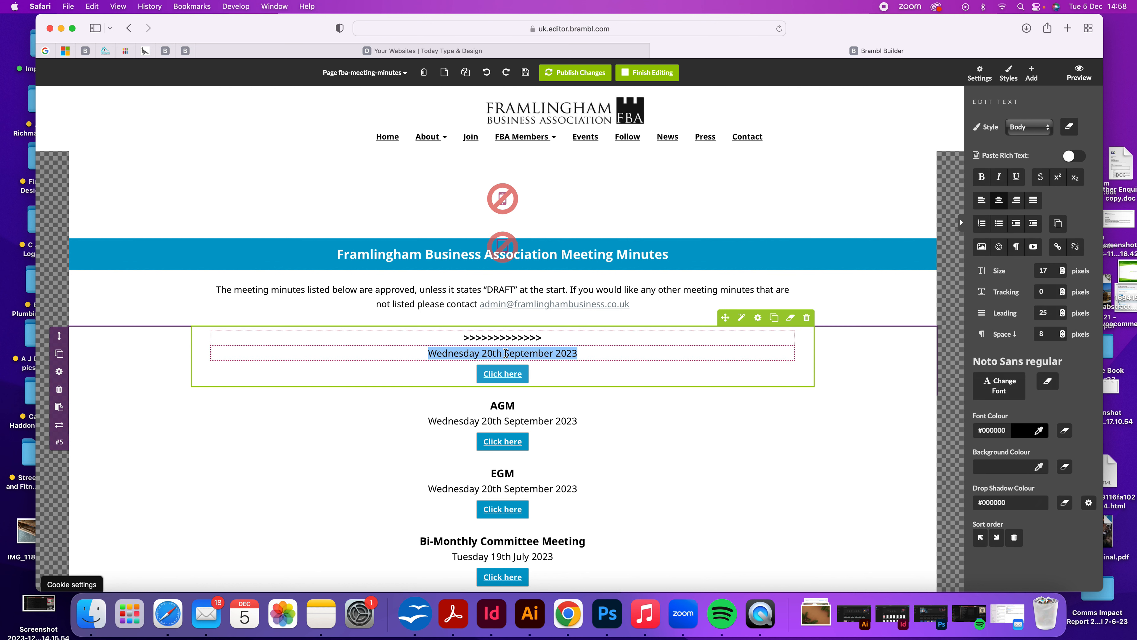
key(BackSpace)
text(?????????)
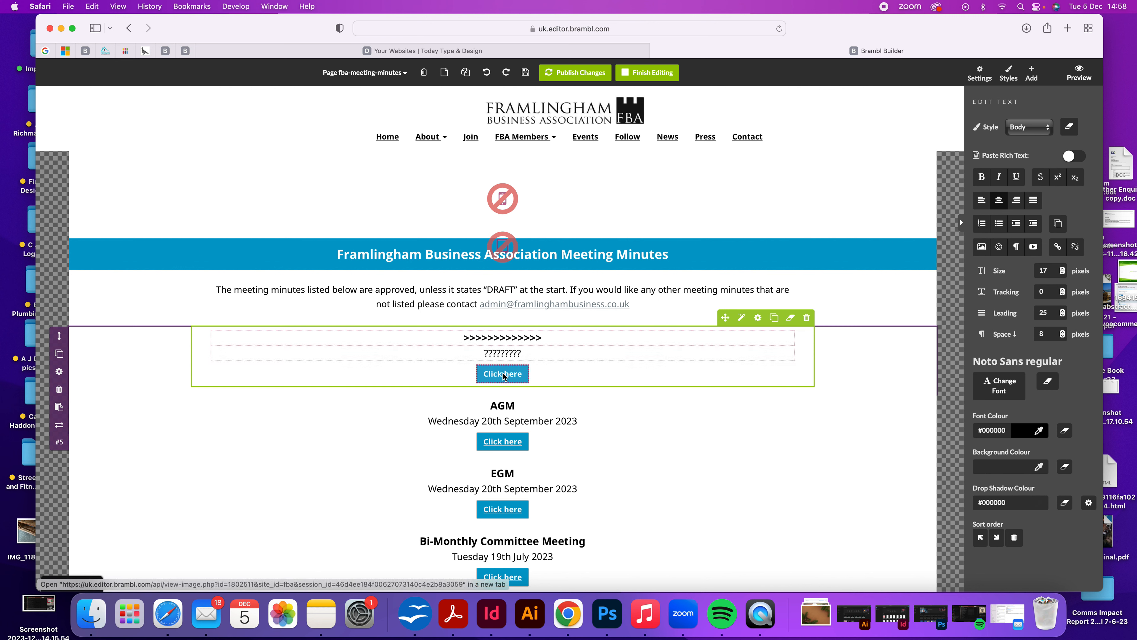
Inspect the file upload option for the placeholder row's "Click here" button link, and save the link without choosing a file
click(503, 375)
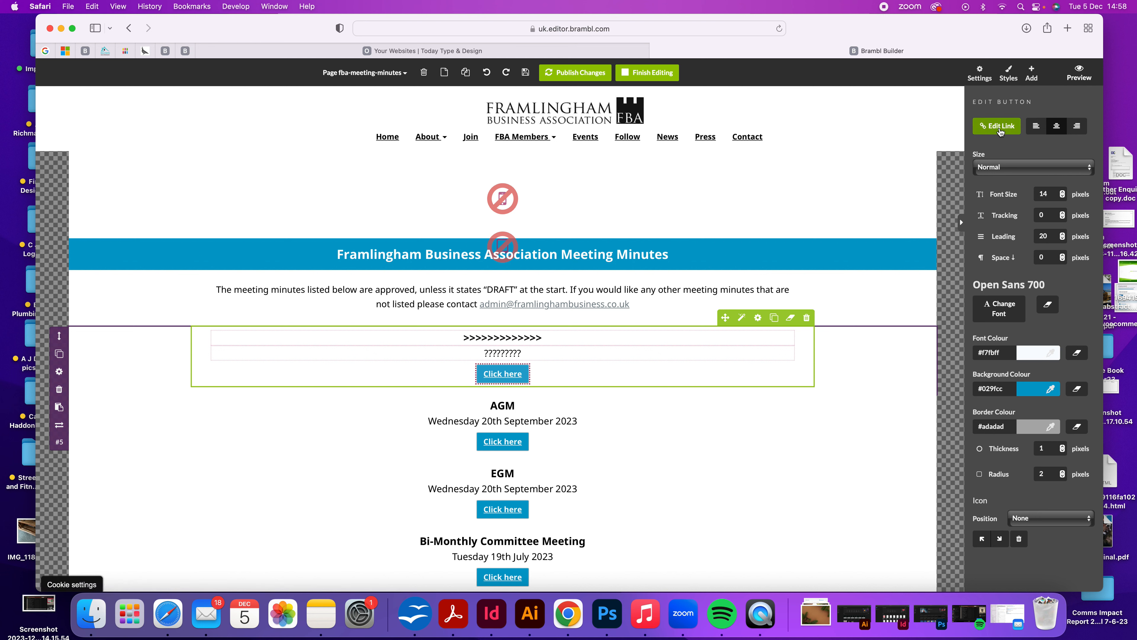
click(998, 127)
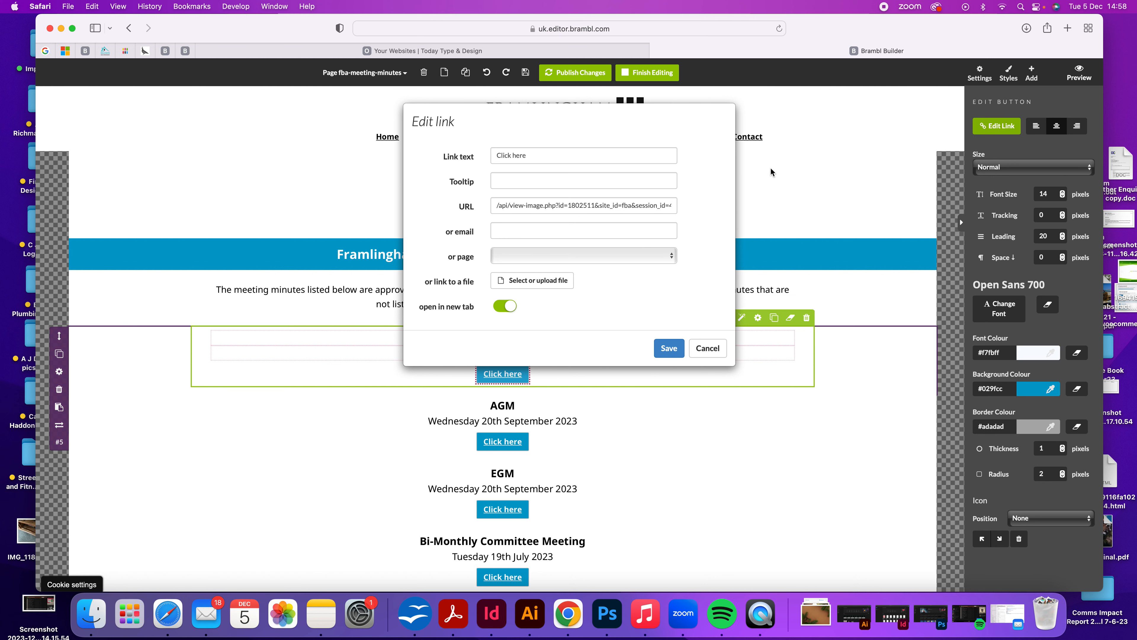
click(557, 279)
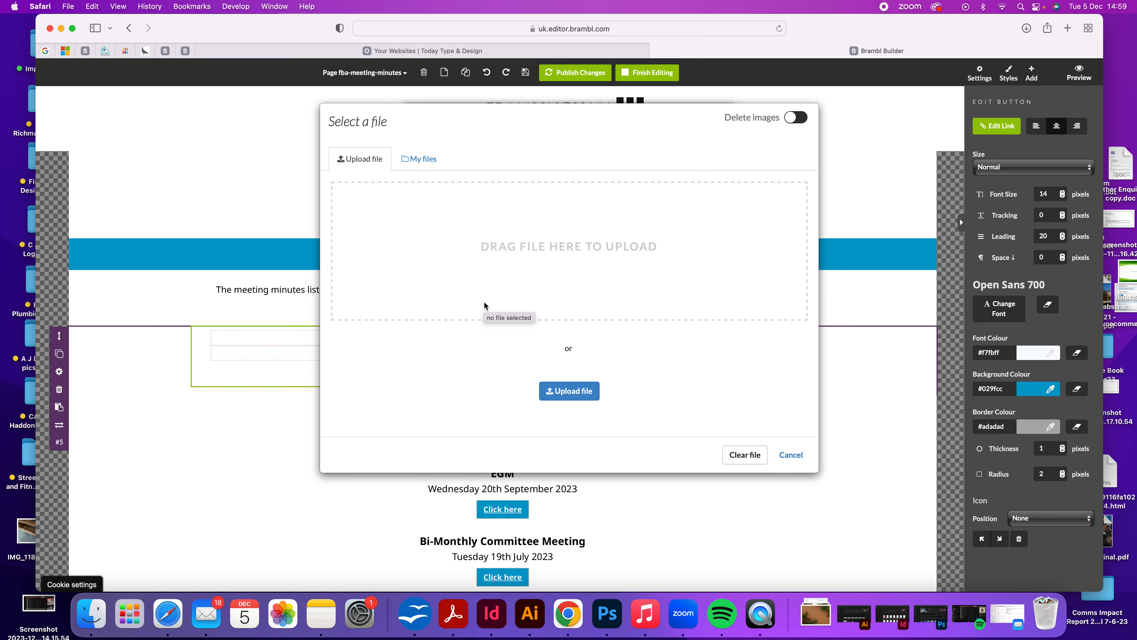
click(791, 454)
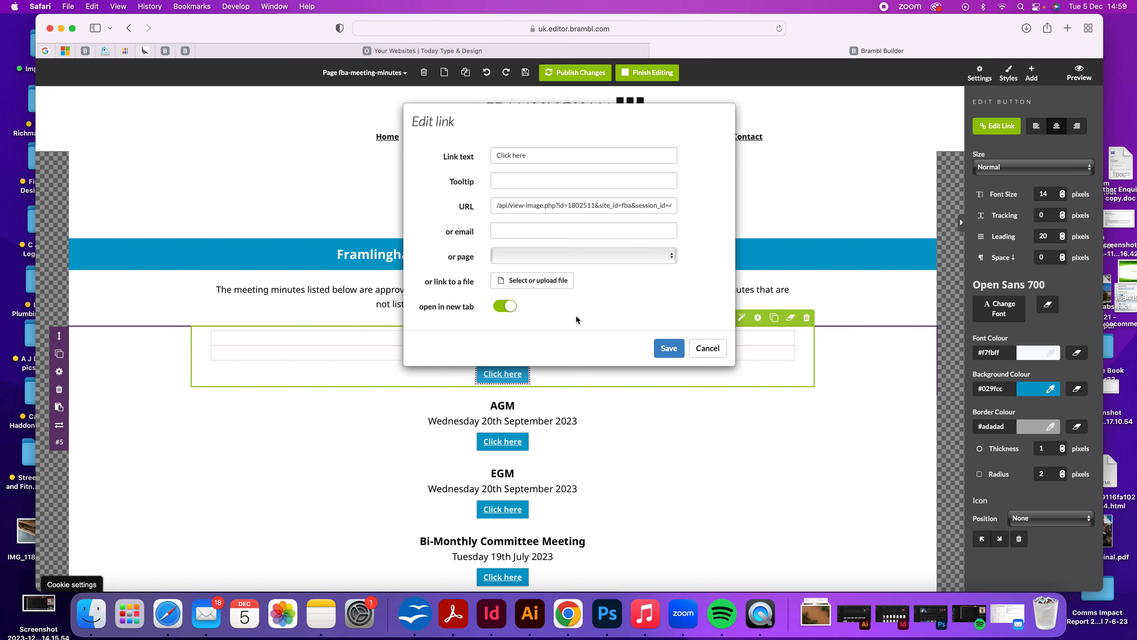
click(675, 352)
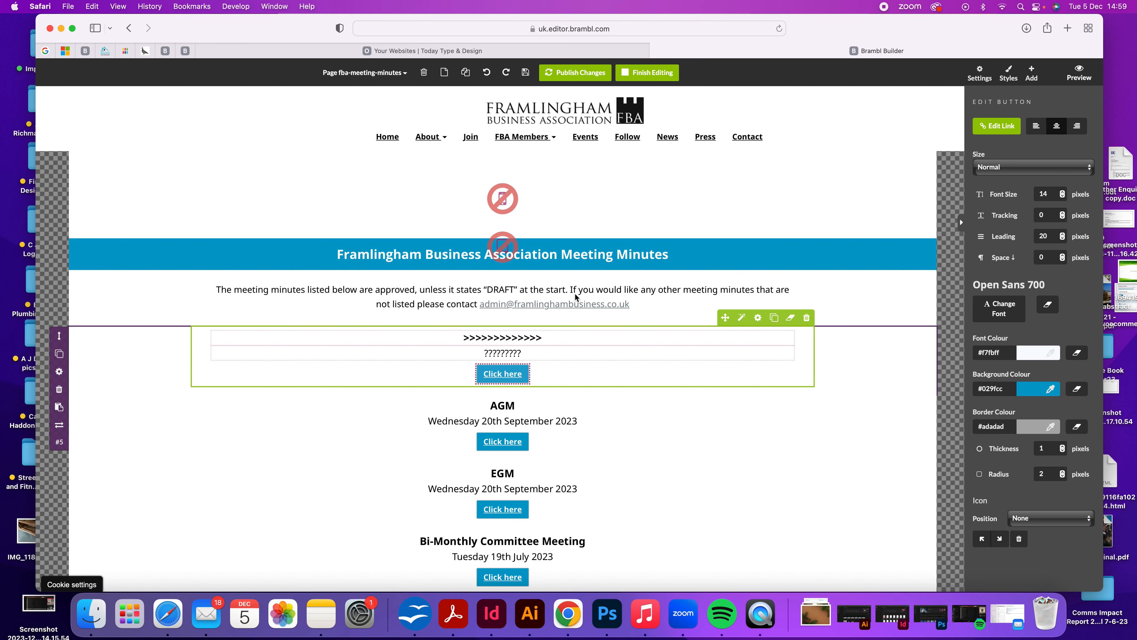
Review the uploaded files available as the placeholder row's "Click here" button target, and cancel the file selection and link editing
click(576, 262)
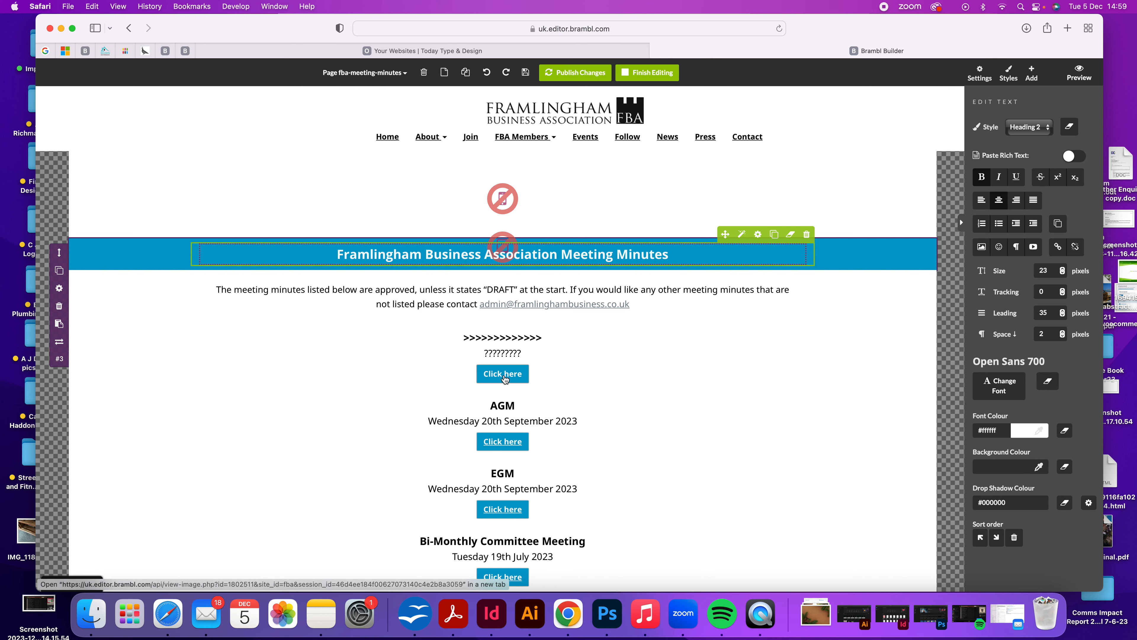
click(491, 383)
click(996, 126)
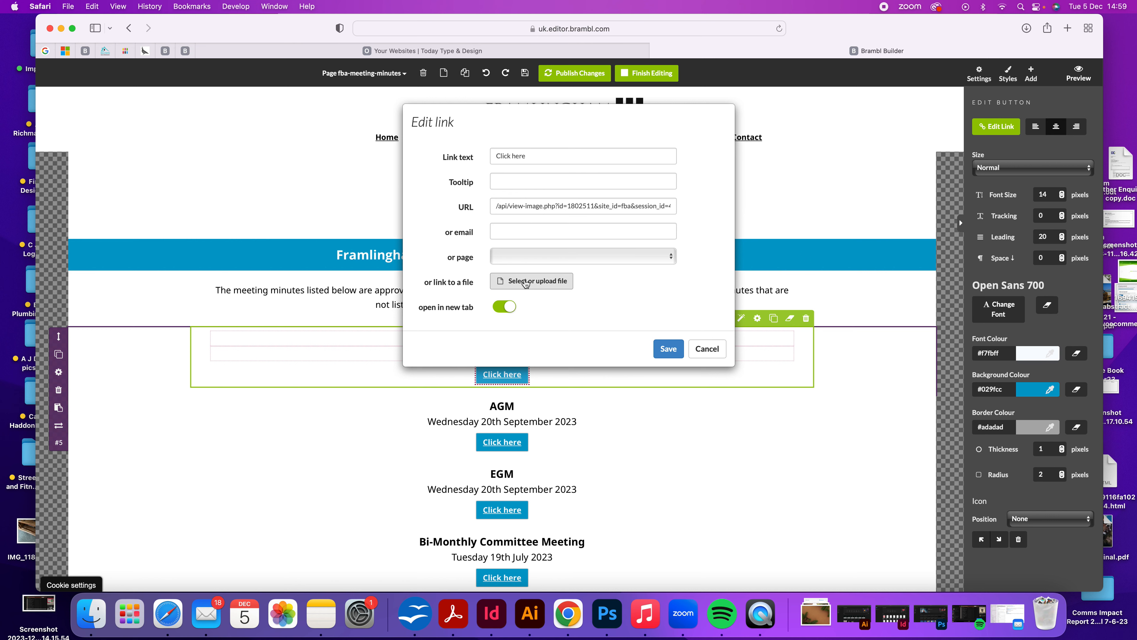
click(526, 281)
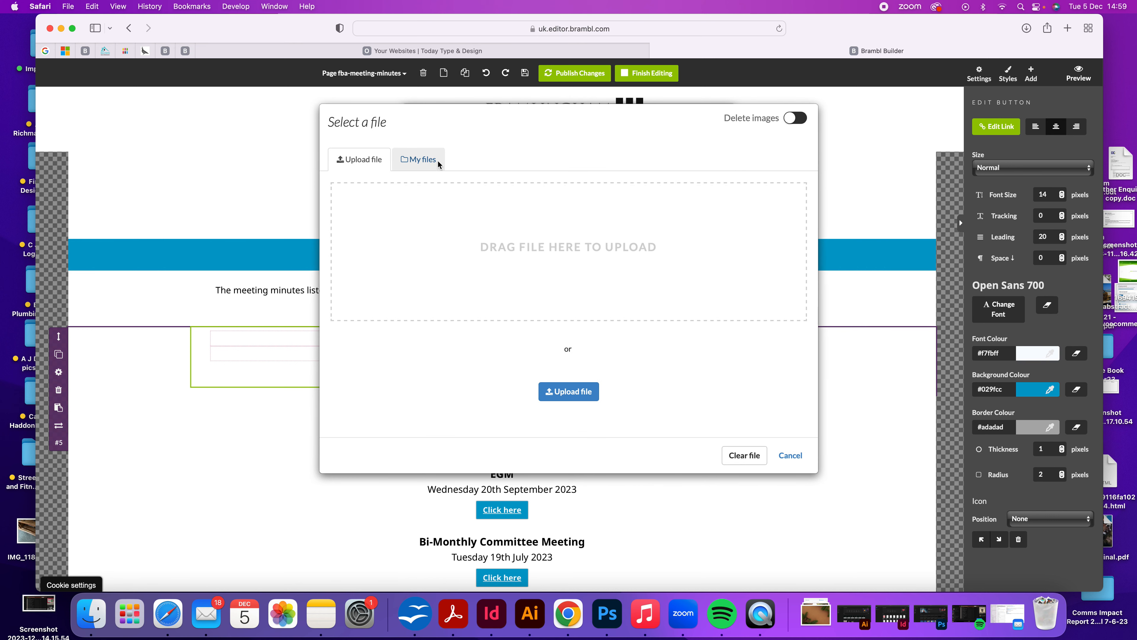
click(437, 163)
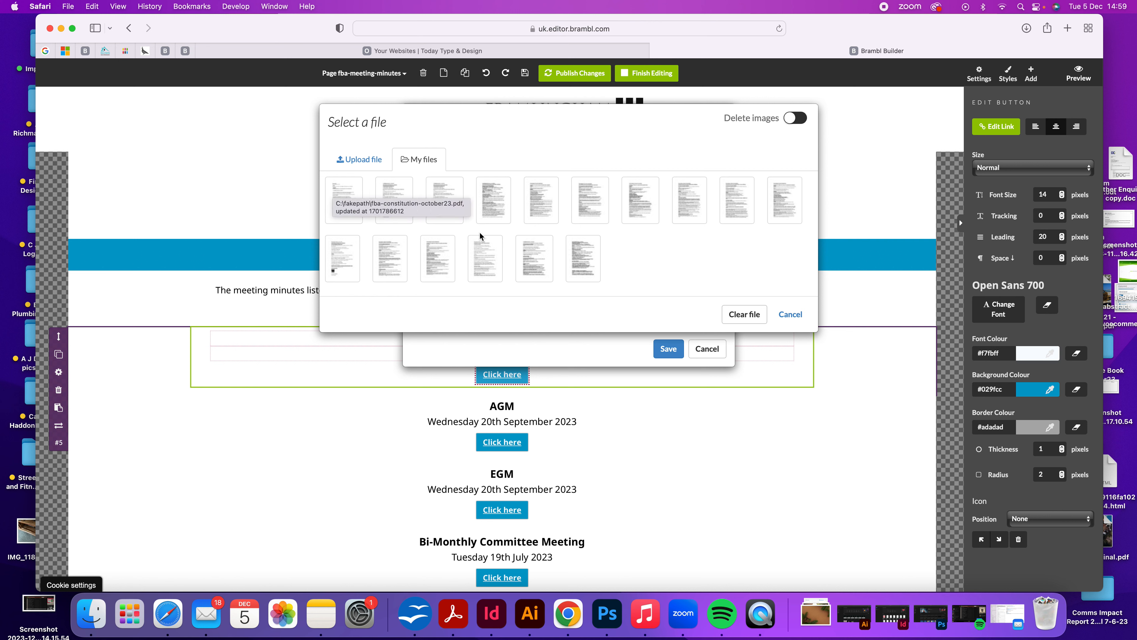
click(790, 314)
click(708, 349)
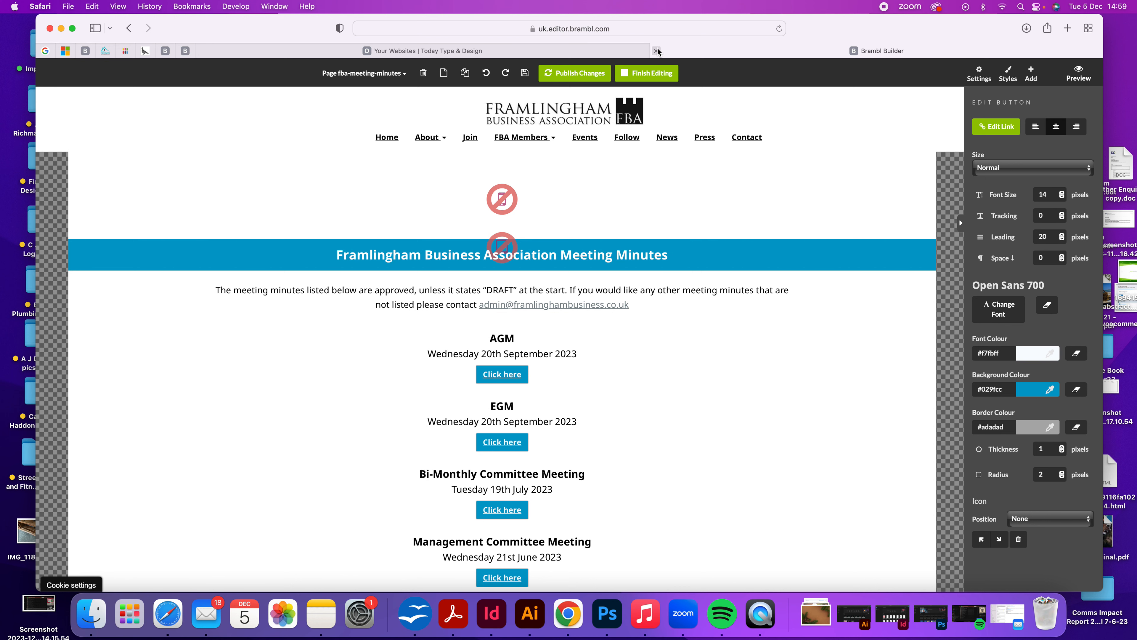
Close the website editor without saving and reopen the Framlingham Business Association website for editing
click(657, 50)
click(620, 235)
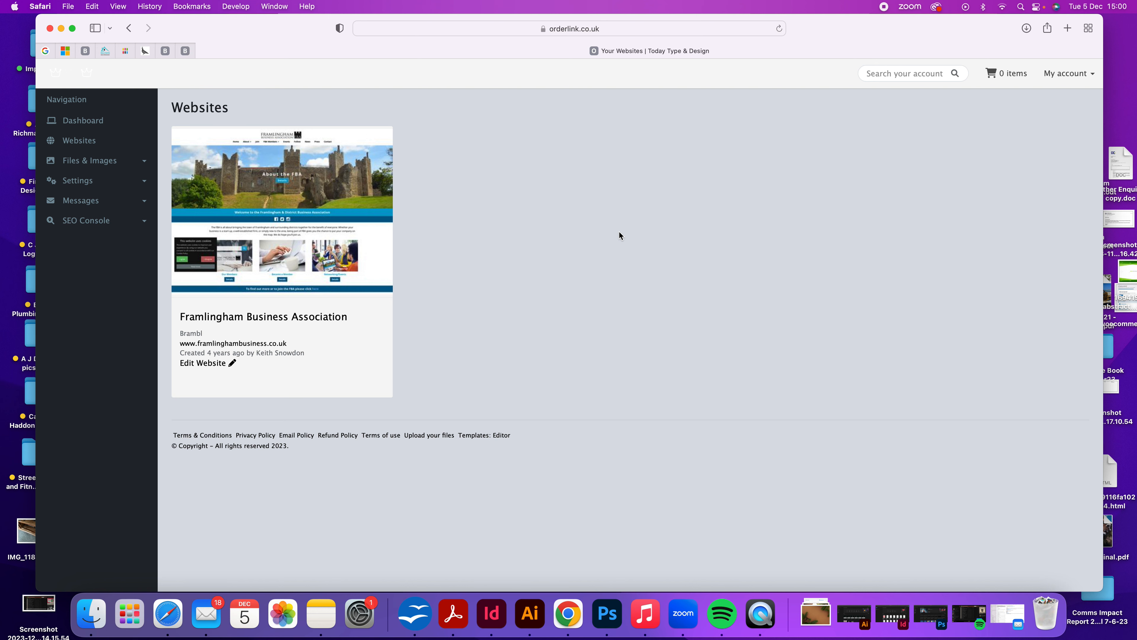
click(192, 362)
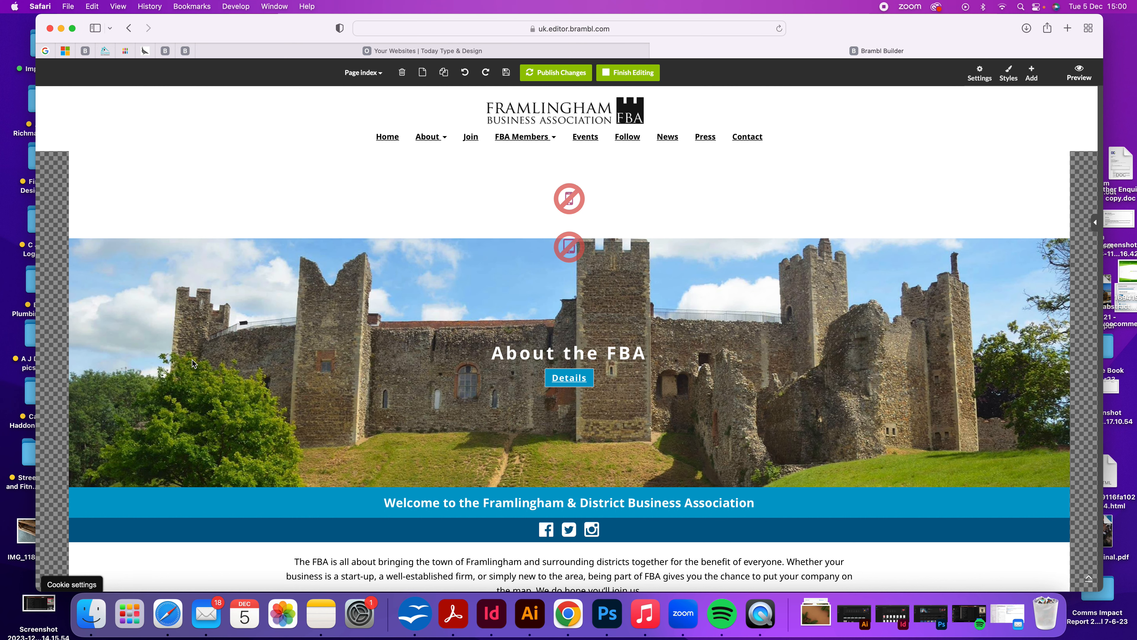
Open the fba-committee page from the website's pages
click(363, 73)
scroll(362, 187, down, 15)
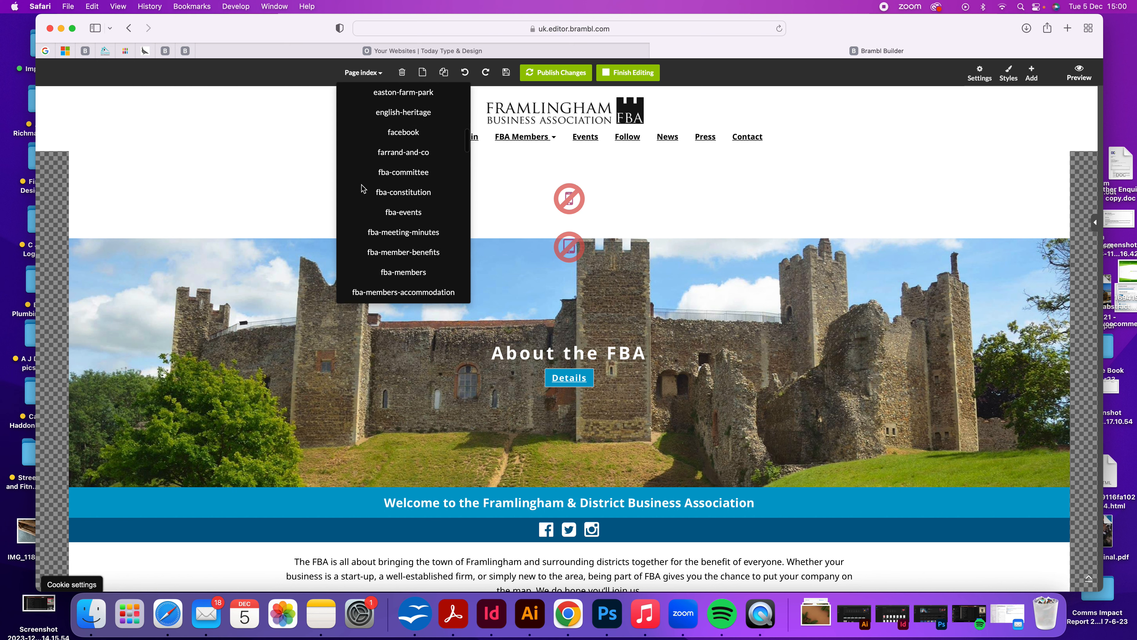
click(380, 173)
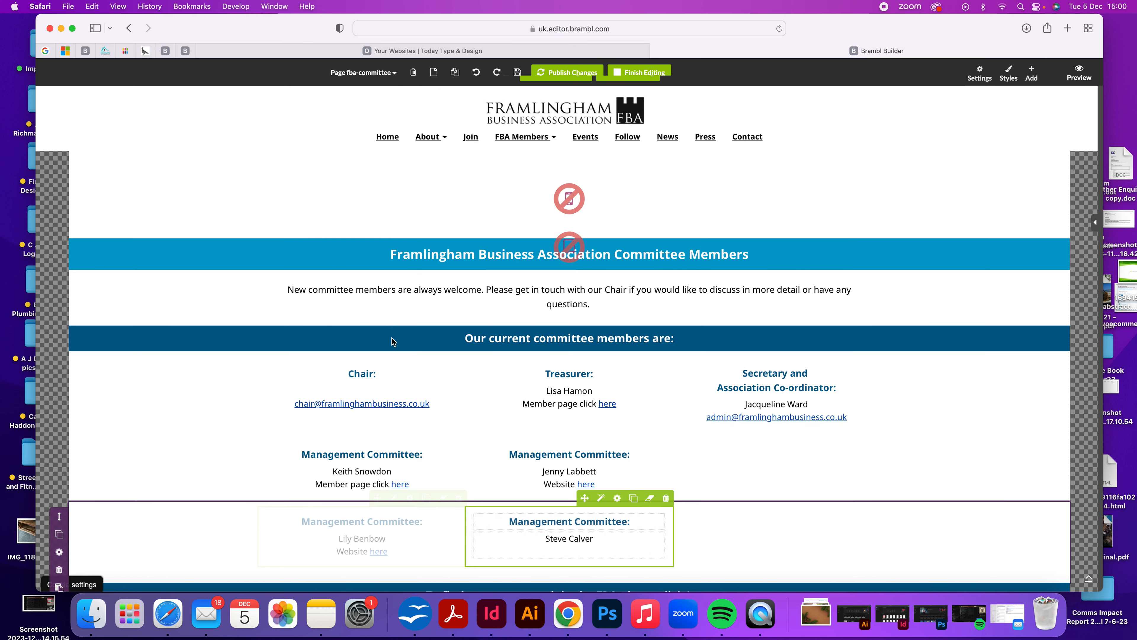
Inspect the editable text blocks for the Treasurer, Chair, and Secretary and Association Co-ordinator on the committee page
click(565, 331)
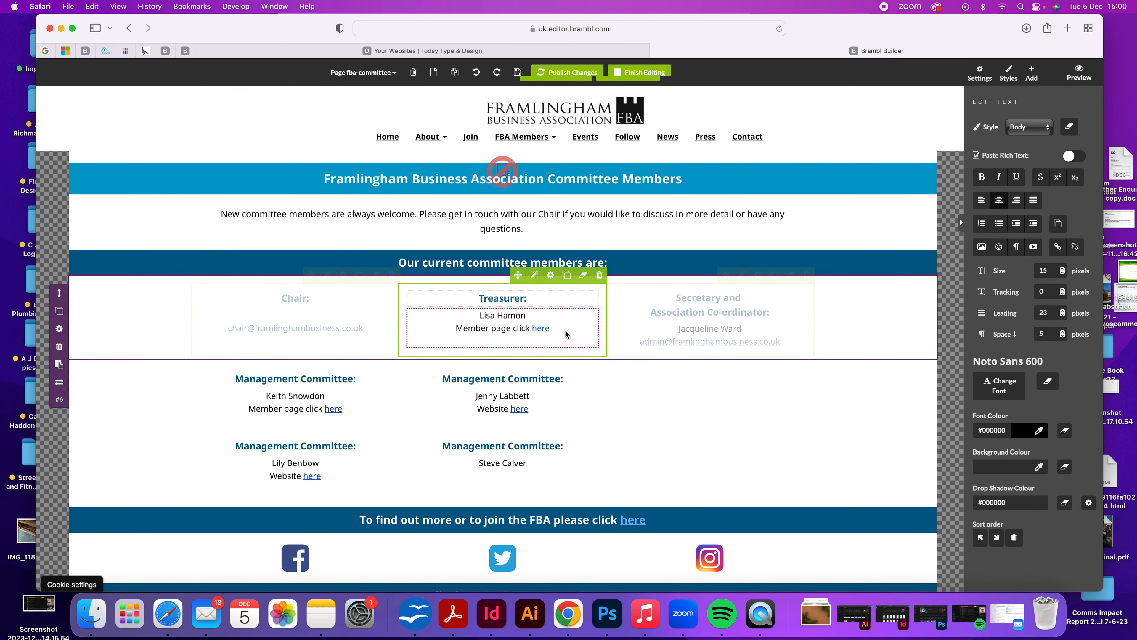
triple_click(478, 315)
click(347, 314)
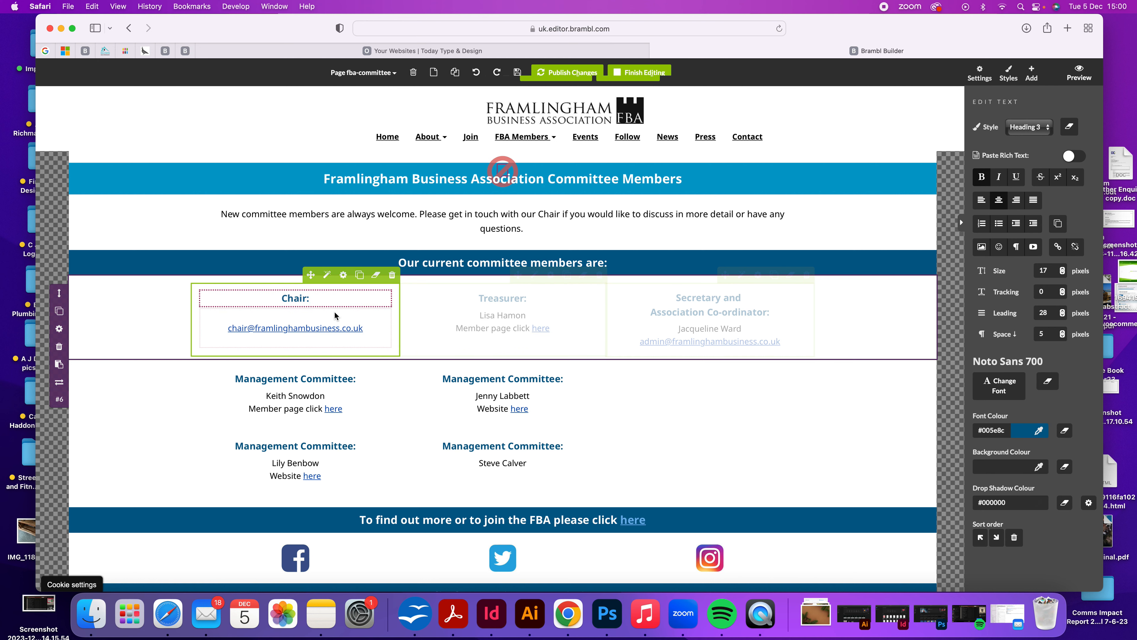
click(711, 314)
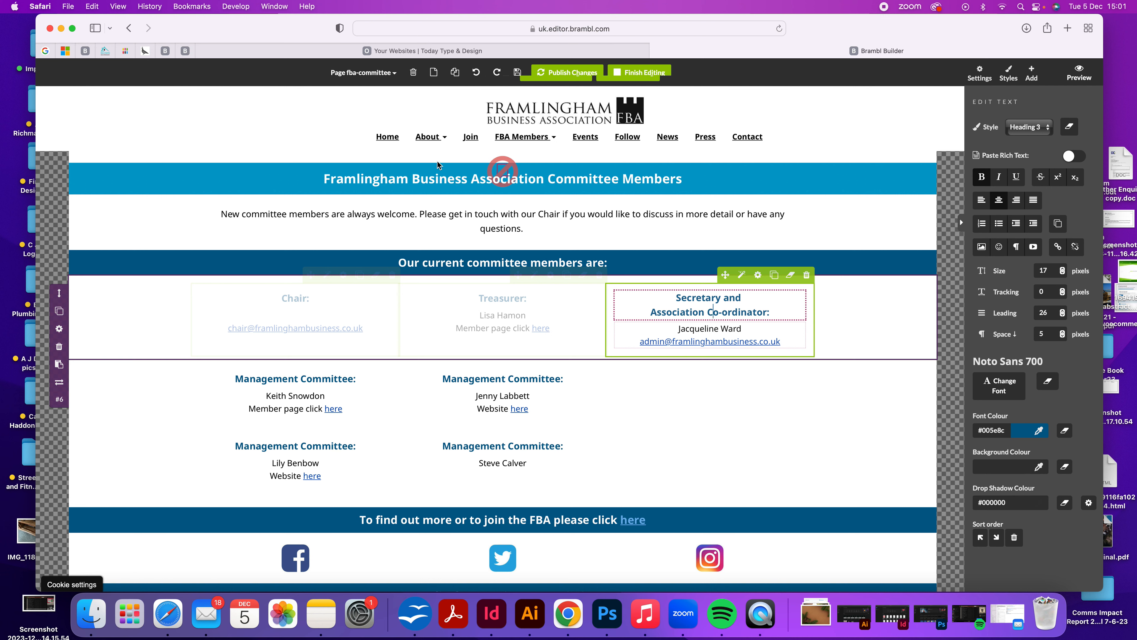
Open the fba-news-page from the website's pages
click(363, 72)
scroll(409, 203, down, 3)
scroll(410, 203, down, 6)
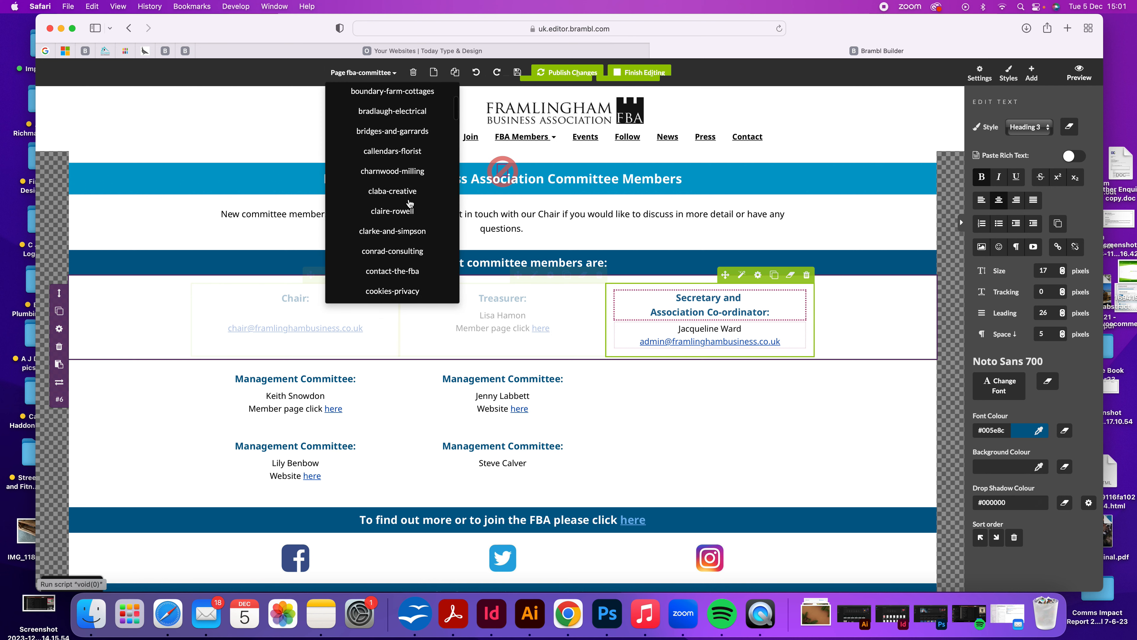
scroll(409, 203, down, 5)
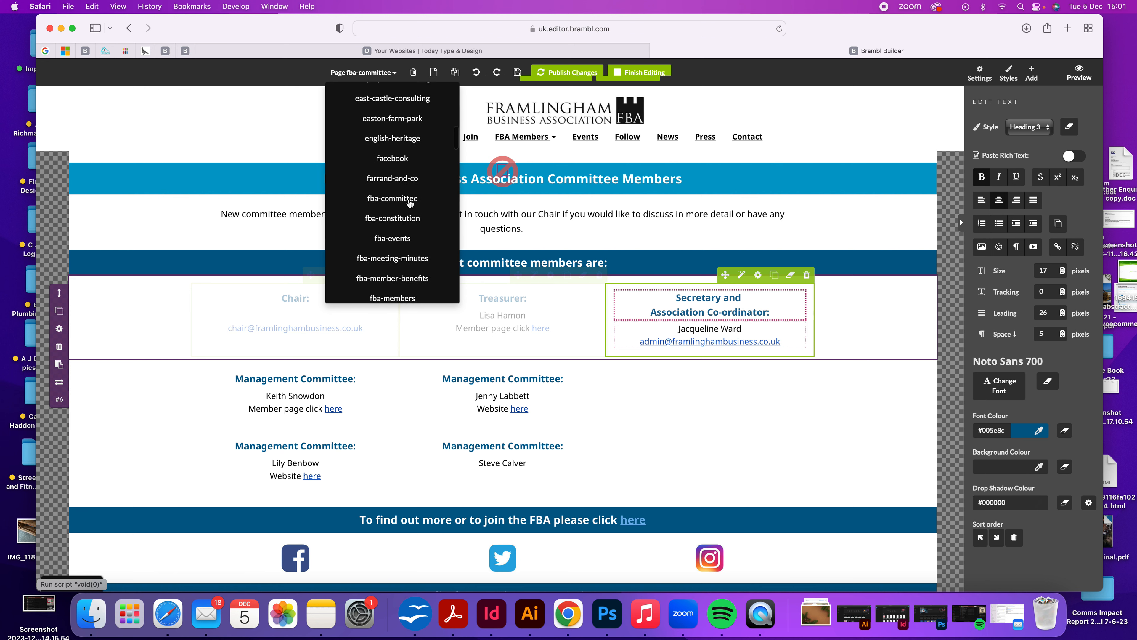
scroll(409, 203, down, 5)
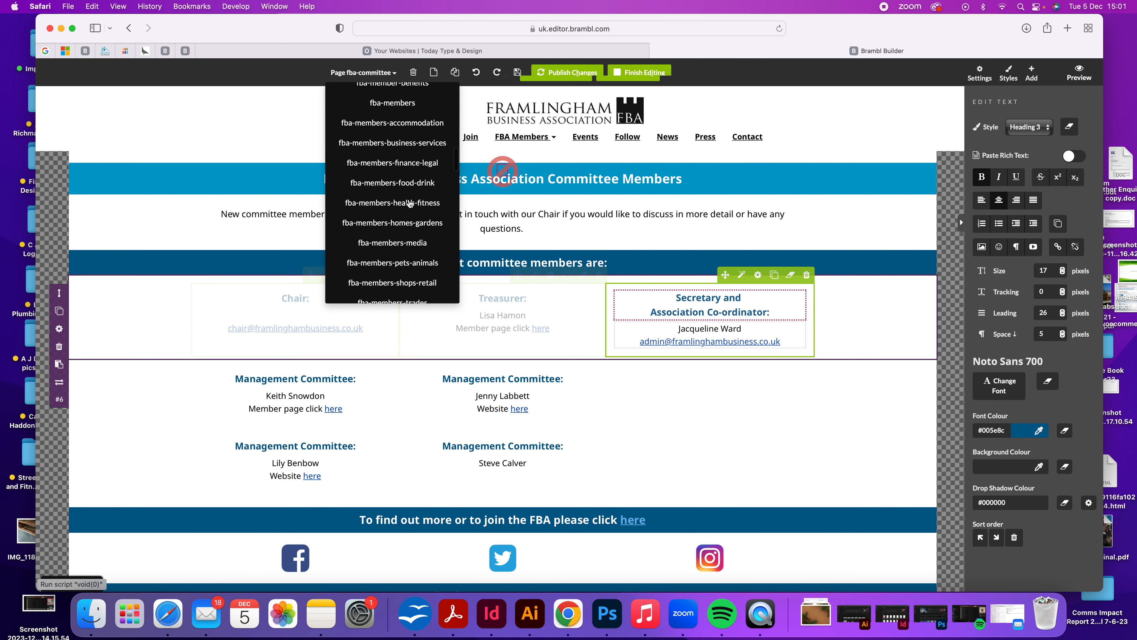
click(393, 251)
Duplicate the "FBA Grant from East Suffolk Council" news row
click(671, 319)
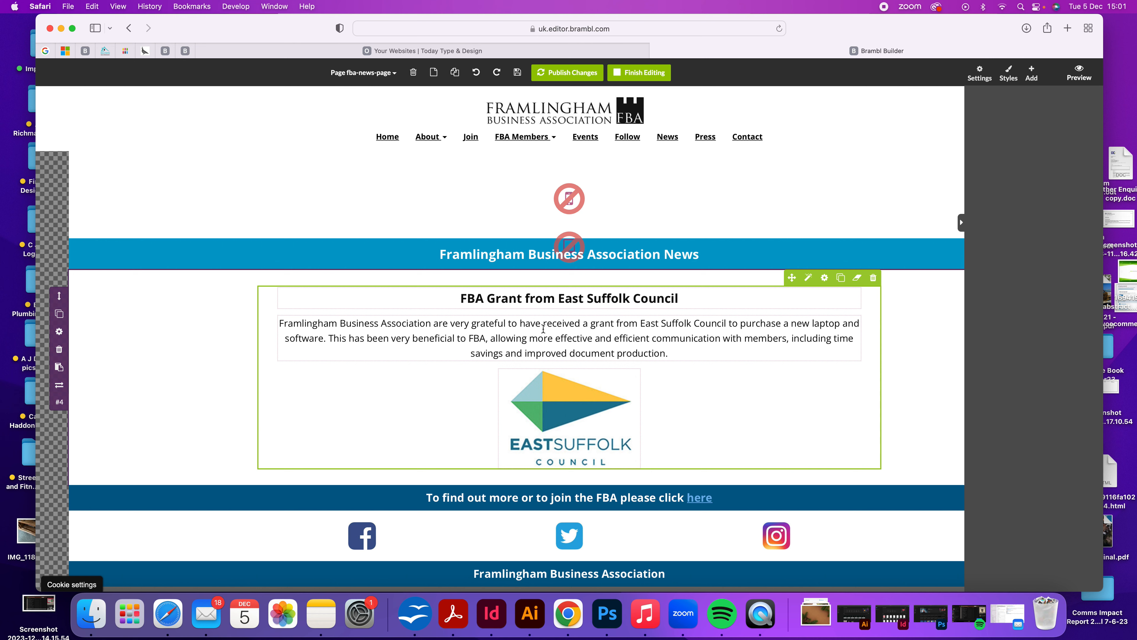
click(60, 314)
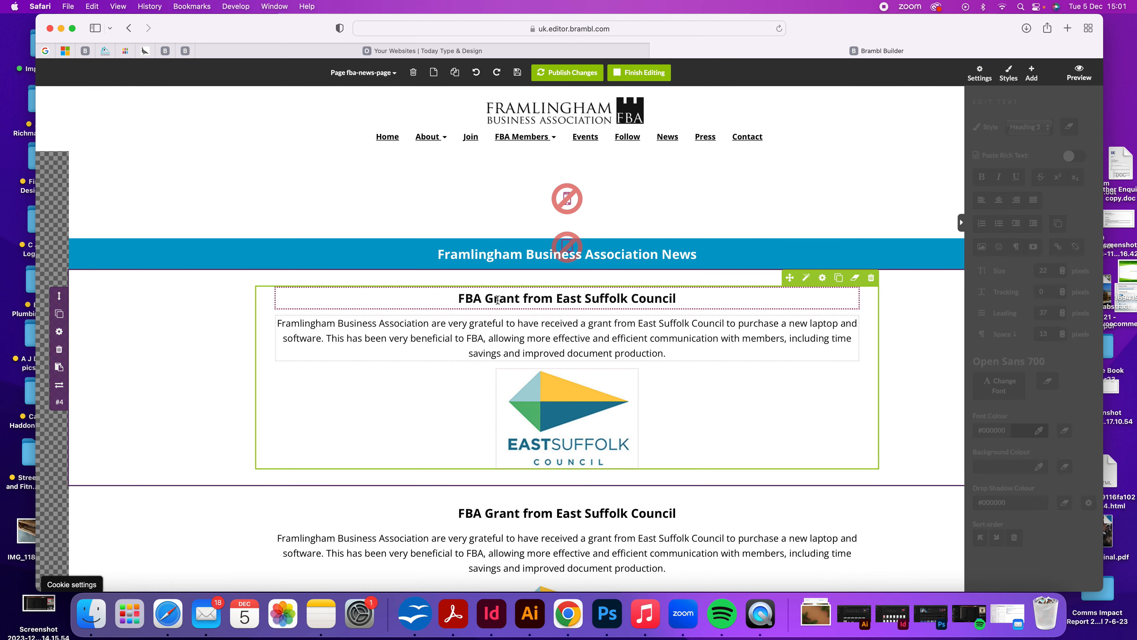
Replace the heading and body text of the upper news row with "?" and delete its East Suffolk Council logo
triple_click(497, 300)
text(?)
drag(618, 351, 211, 322)
text(?)
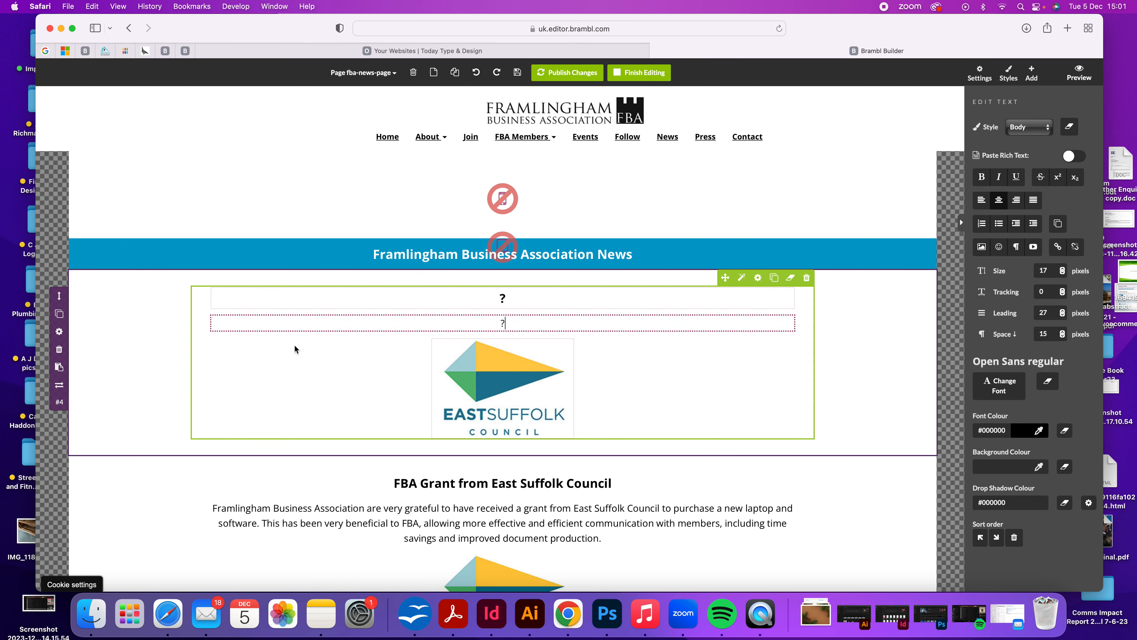
click(462, 365)
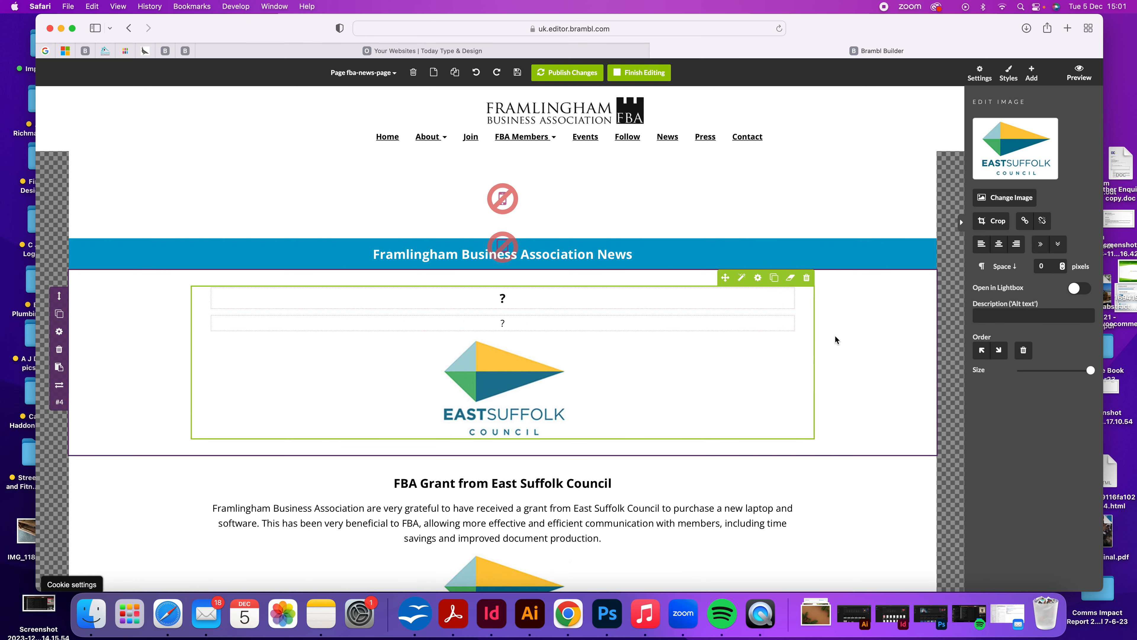
click(1023, 350)
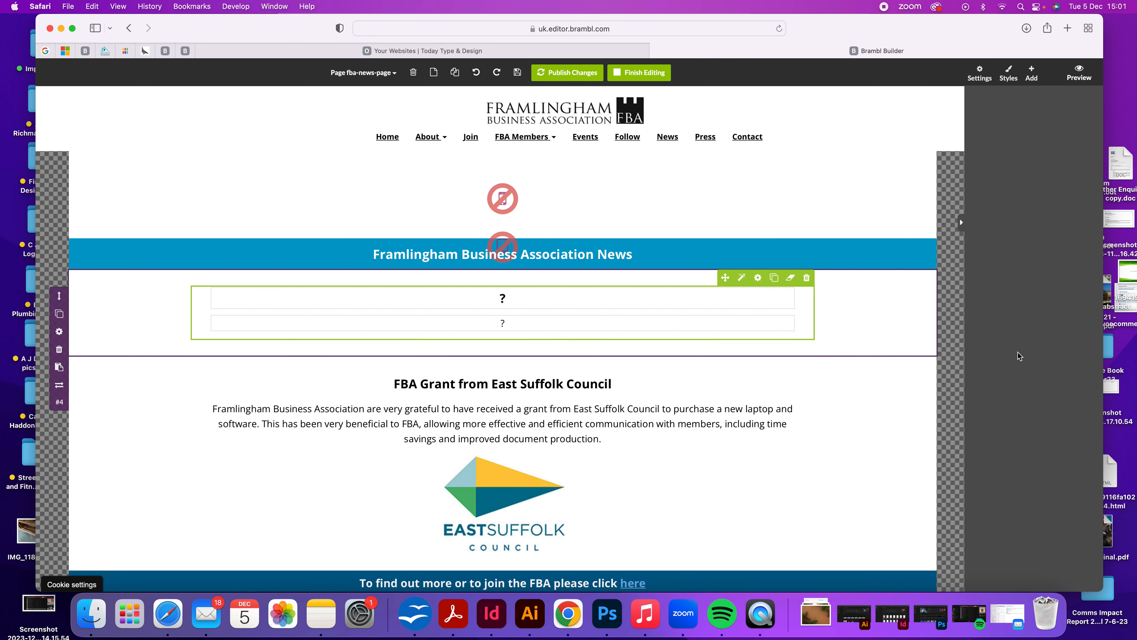
Delete the lower "FBA Grant from East Suffolk Council" news row, and undo the deletion
click(618, 385)
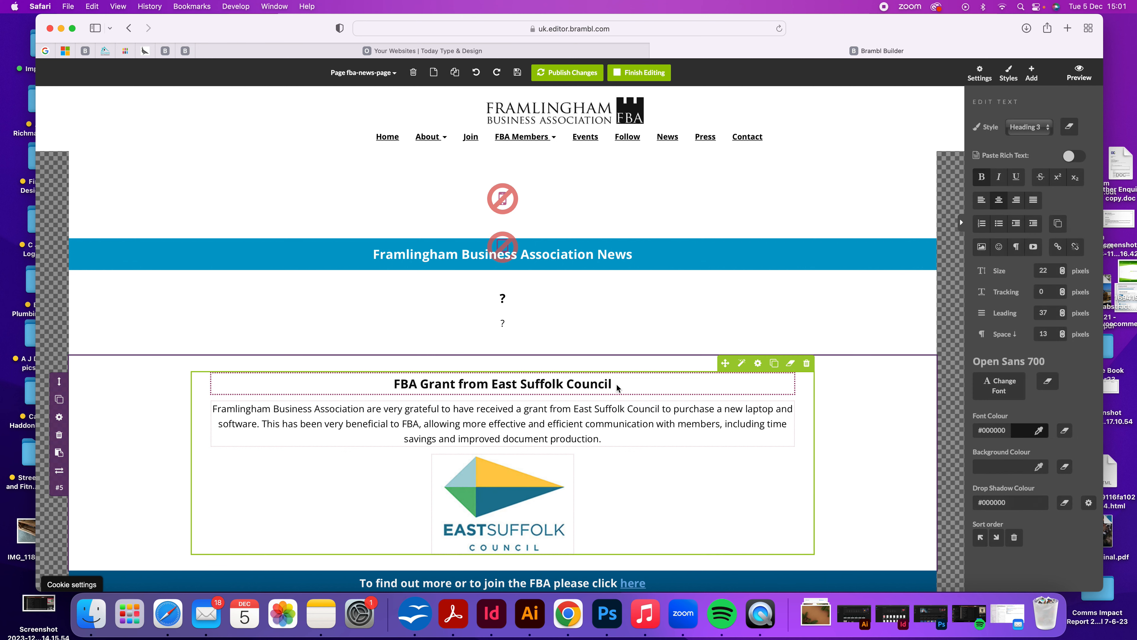
click(62, 435)
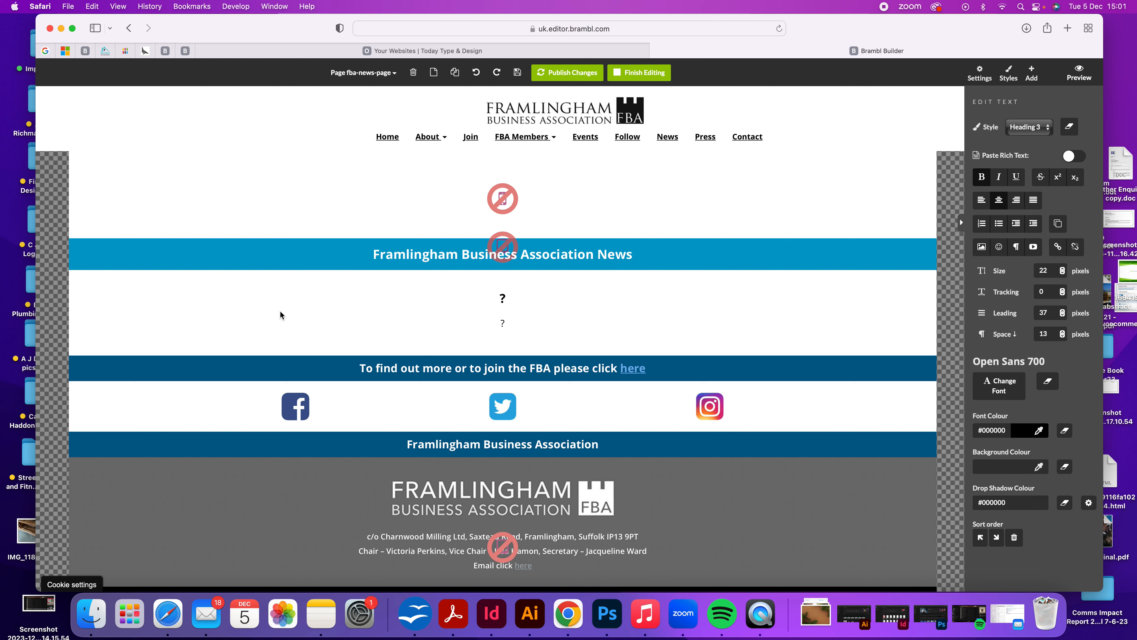
click(475, 75)
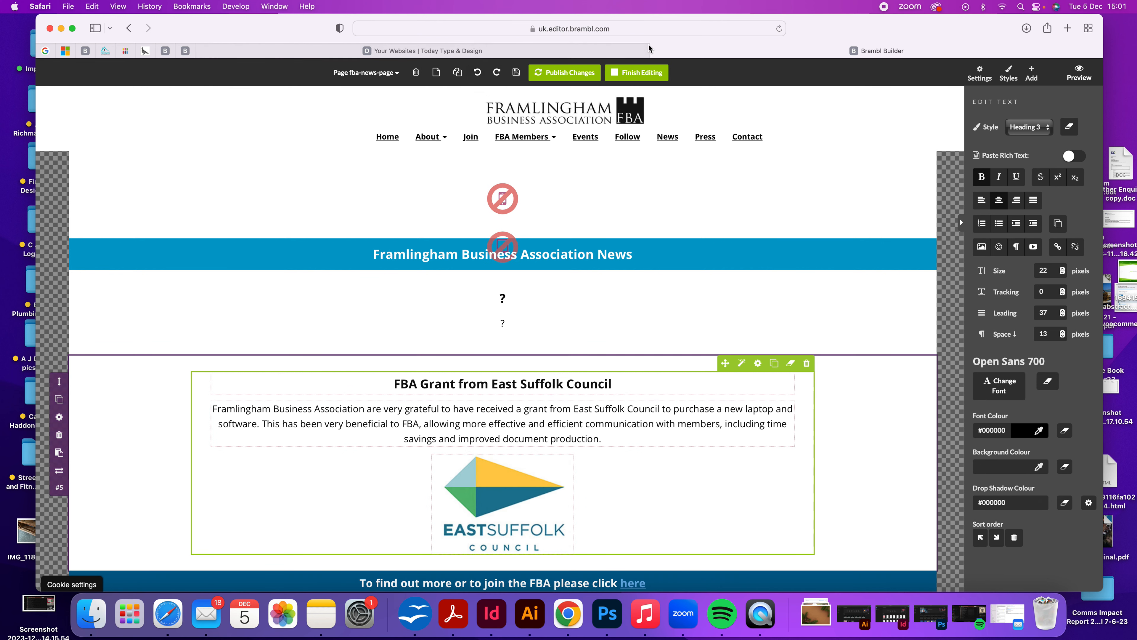
Close the website editor without saving the news page changes
click(659, 51)
click(613, 234)
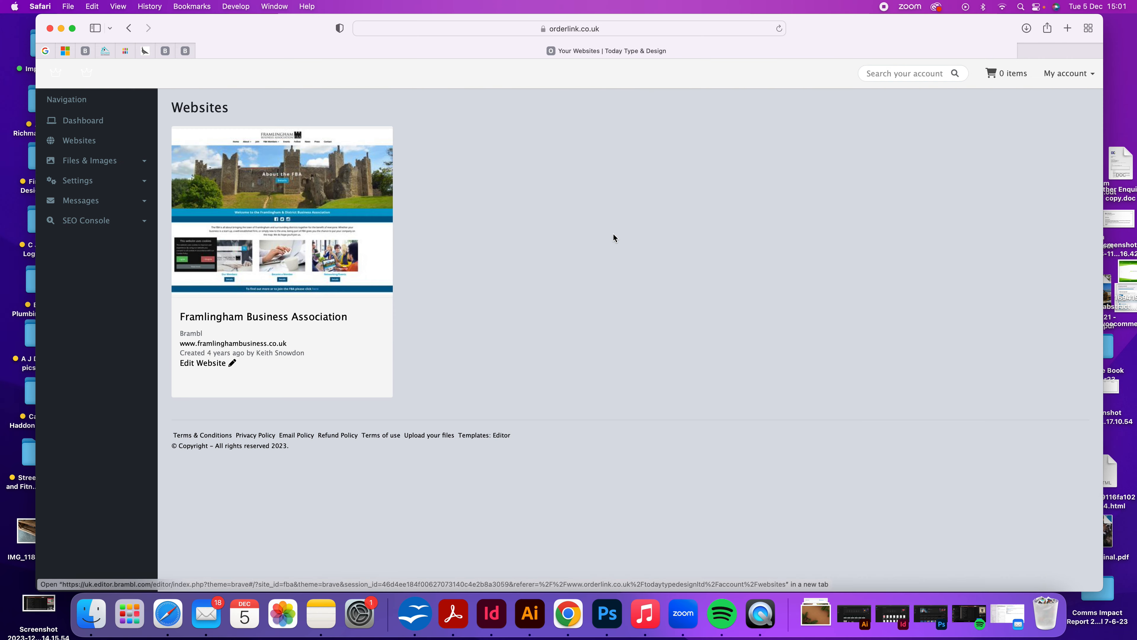